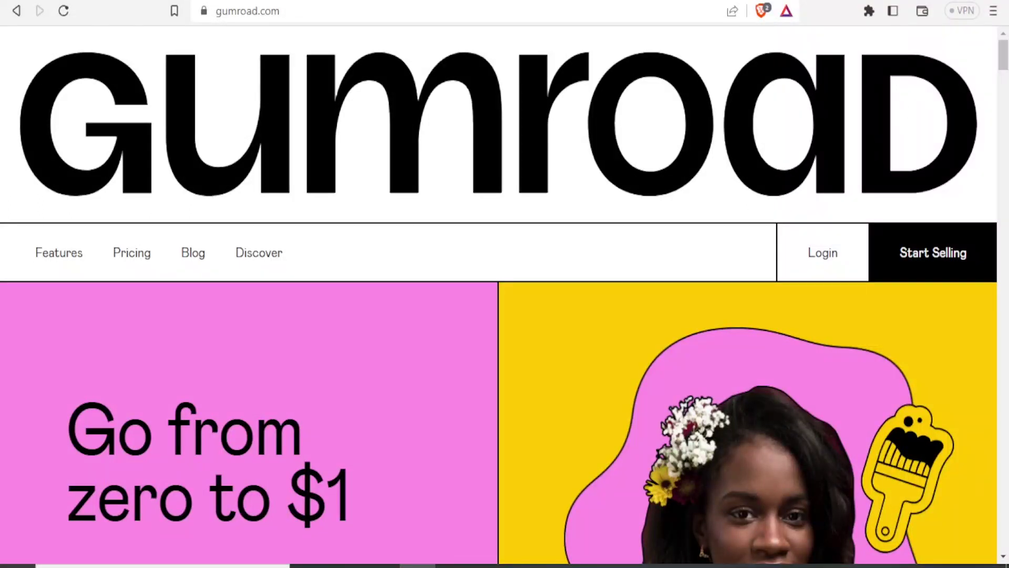
Scroll through the Gumroad landing page
scroll(1005, 87, "down", 2)
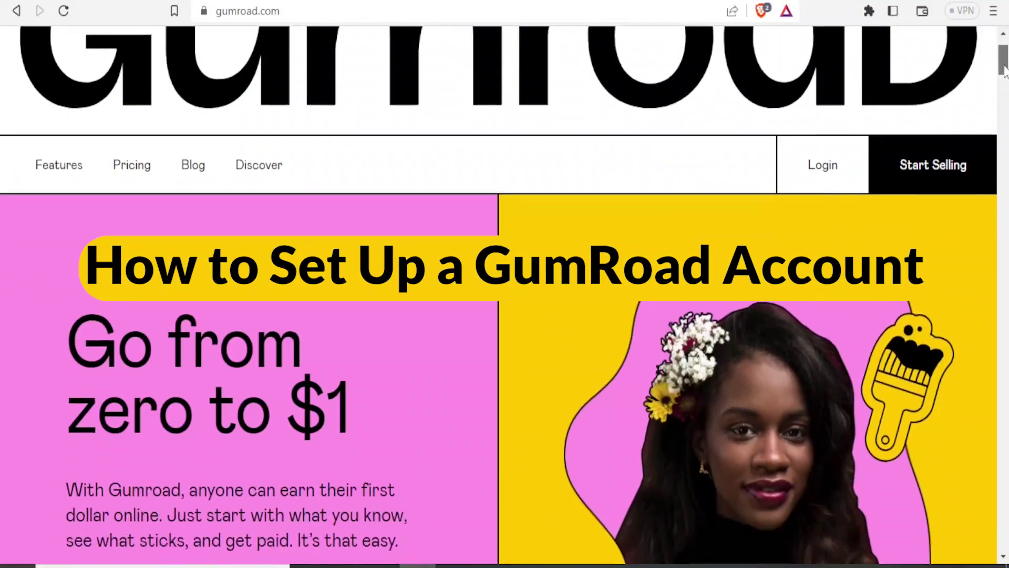
left_click_drag(1004, 68, 1004, 75)
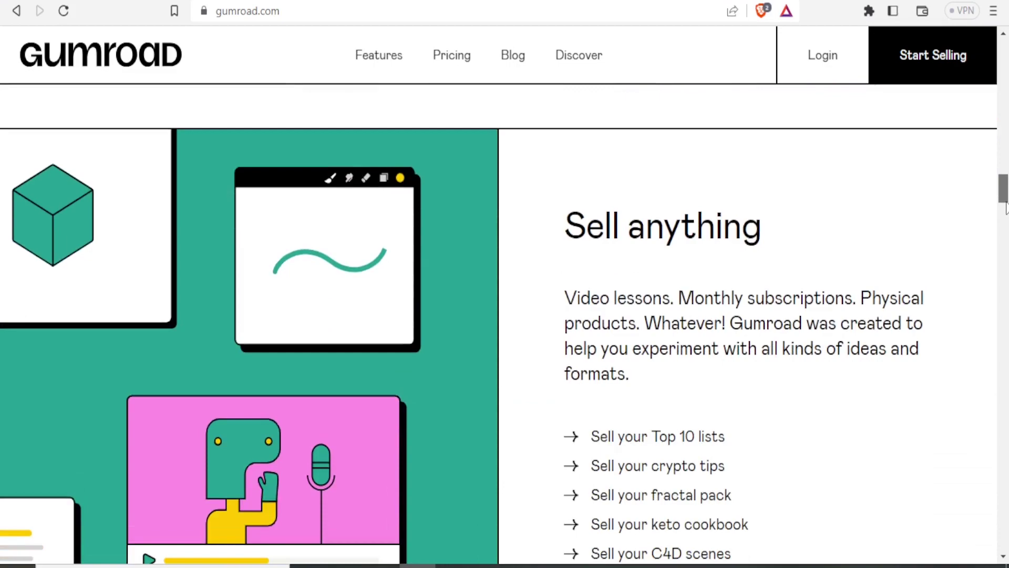
left_click_drag(1005, 207, 1008, 296)
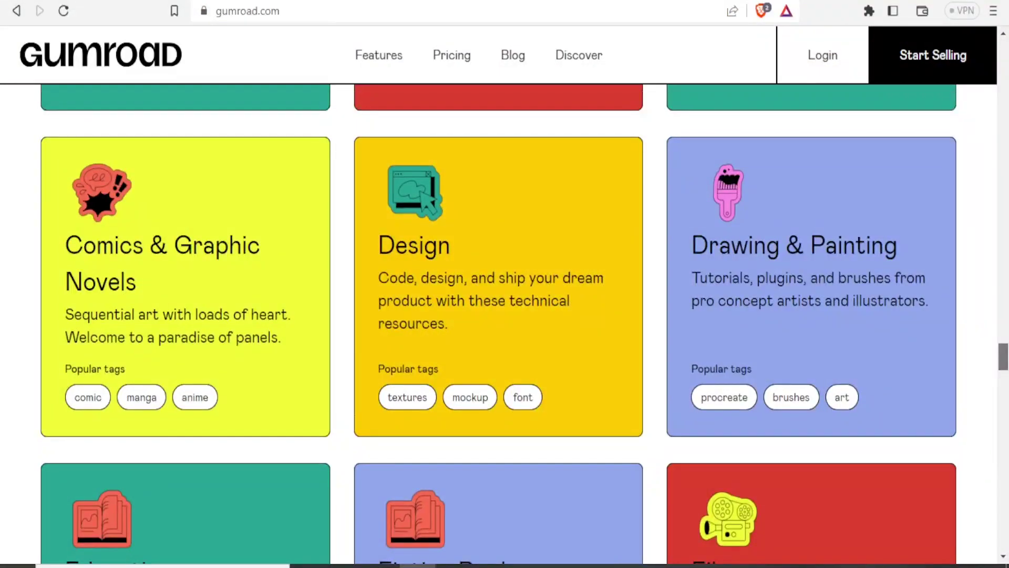
scroll(524, 324, "down", 1)
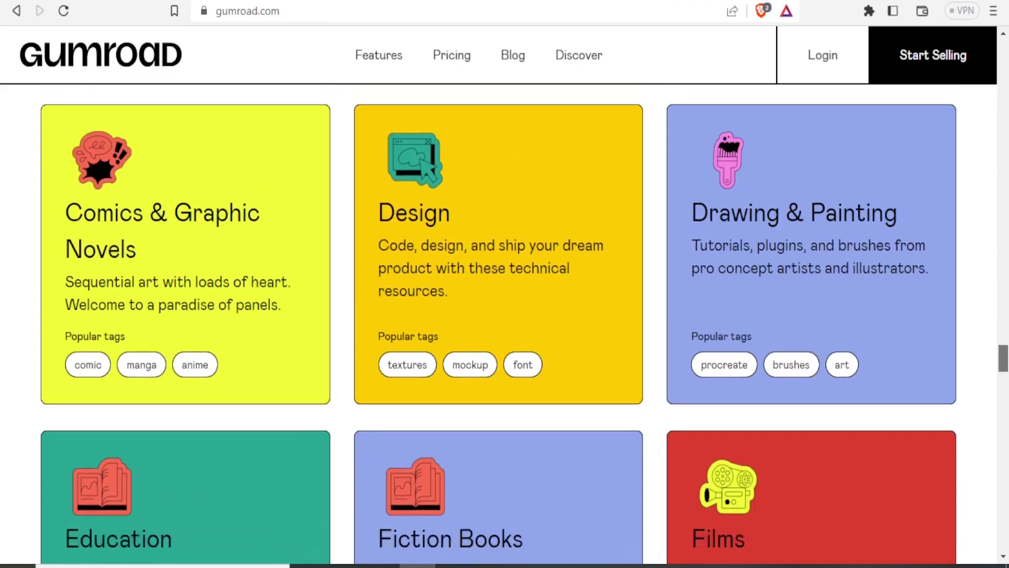
scroll(524, 324, "down", 2)
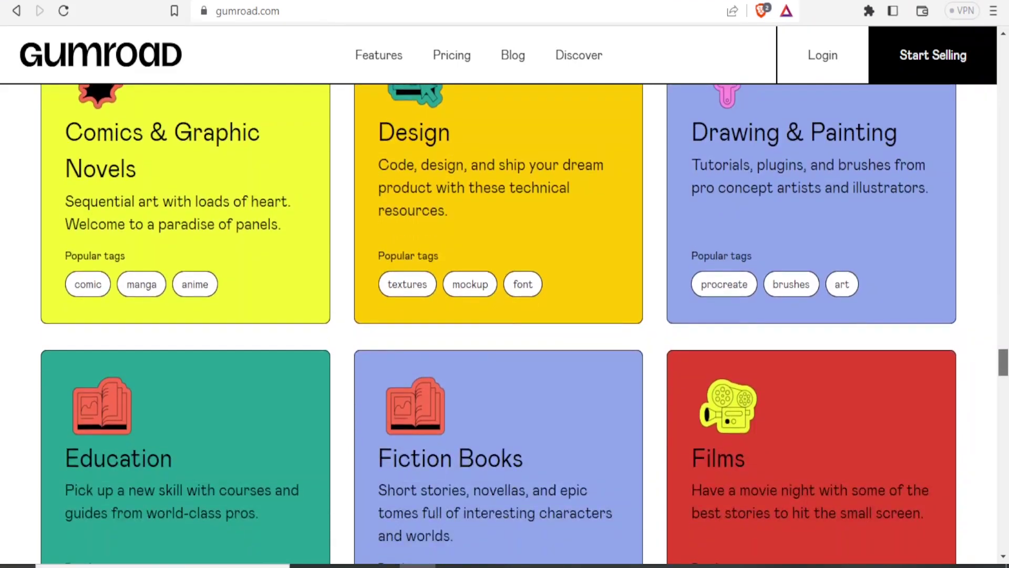
scroll(524, 319, "down", 2)
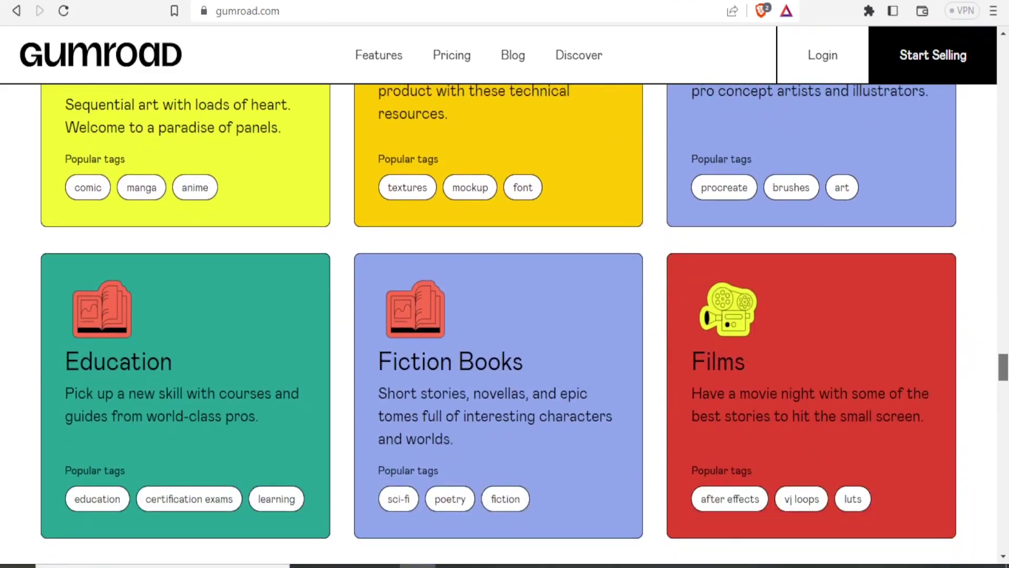
scroll(524, 324, "down", 8)
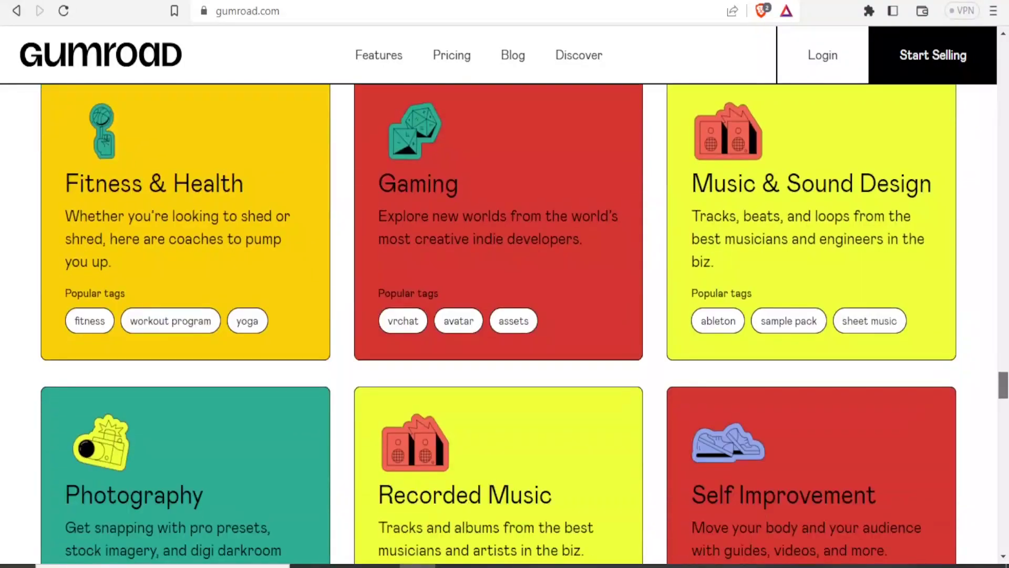
scroll(505, 324, "down", 12)
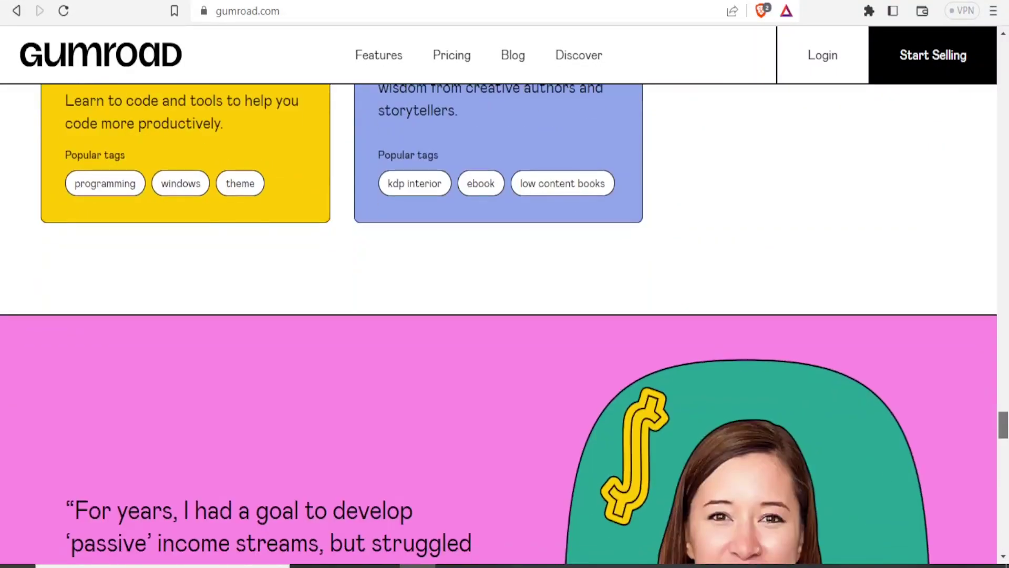
scroll(505, 323, "down", 10)
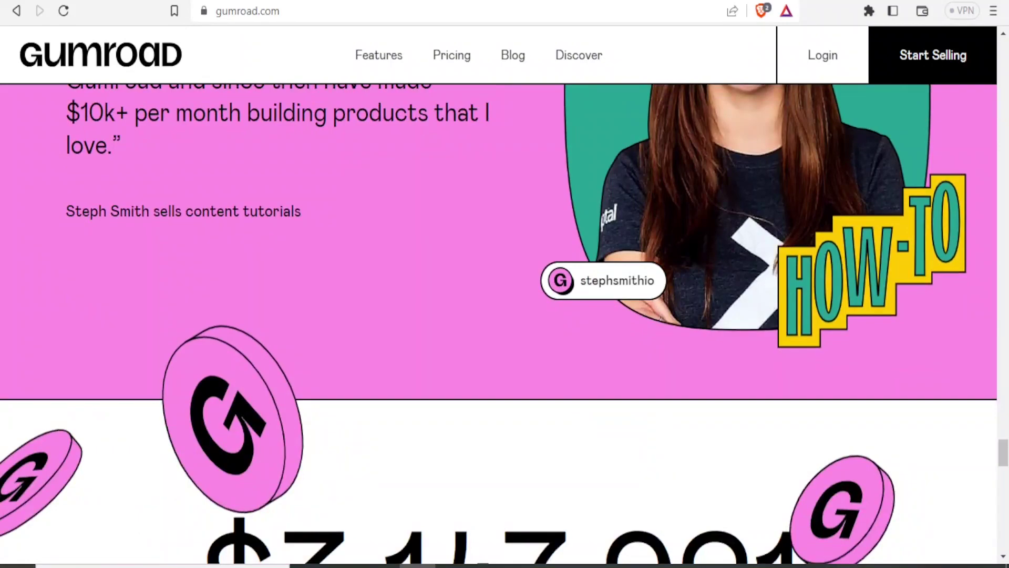
scroll(505, 324, "up", 20)
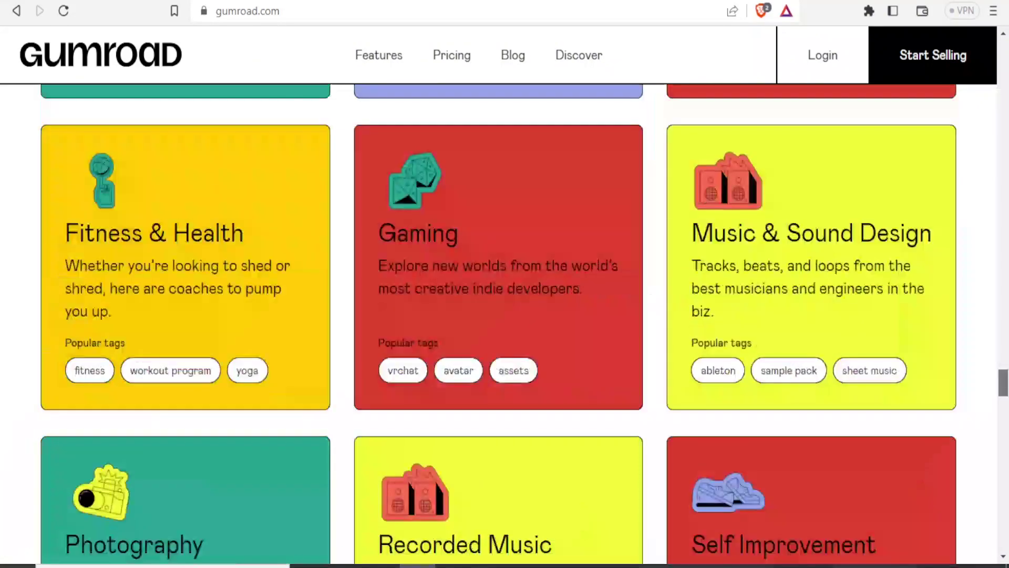
scroll(505, 324, "up", 20)
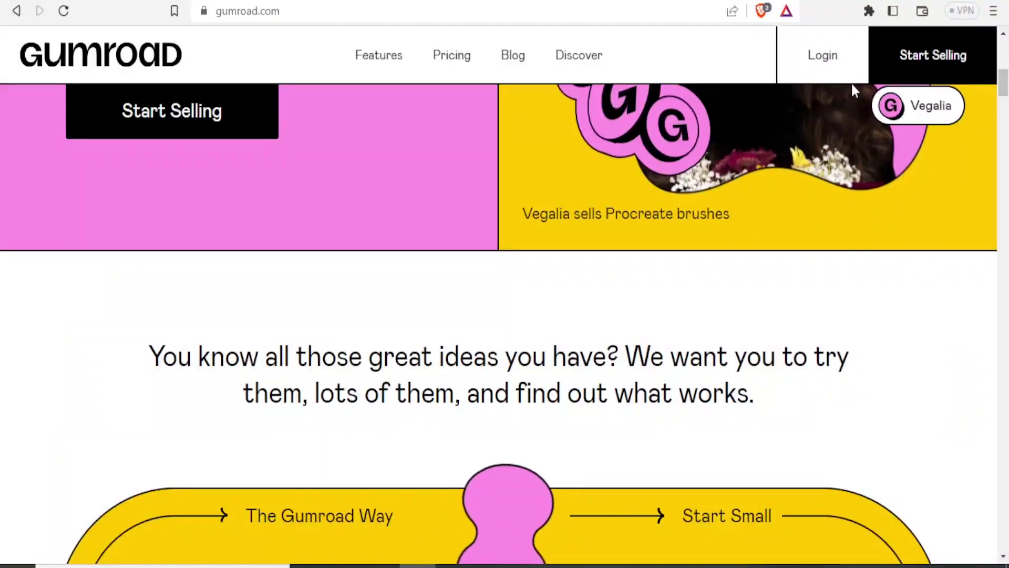
From Login, switch to Sign up, paste in the e-mail address and password, and submit
left_click(813, 57)
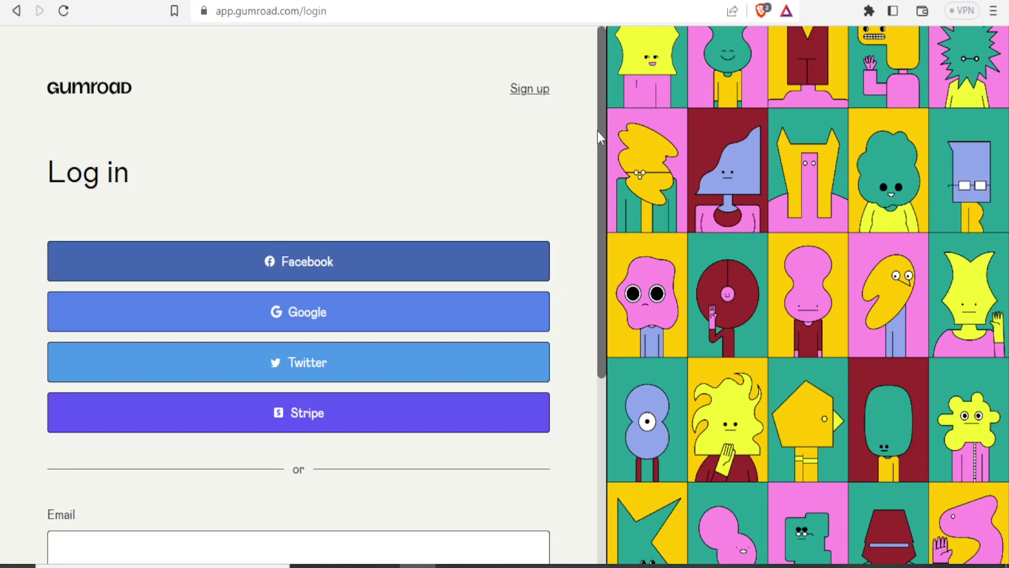
left_click(529, 93)
left_click_drag(601, 179, 590, 349)
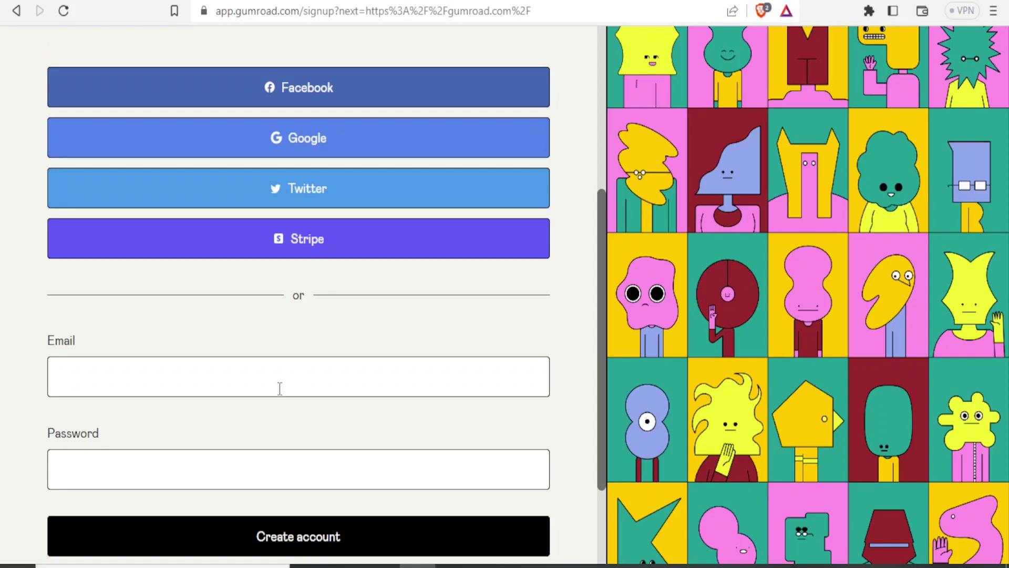
left_click(260, 384)
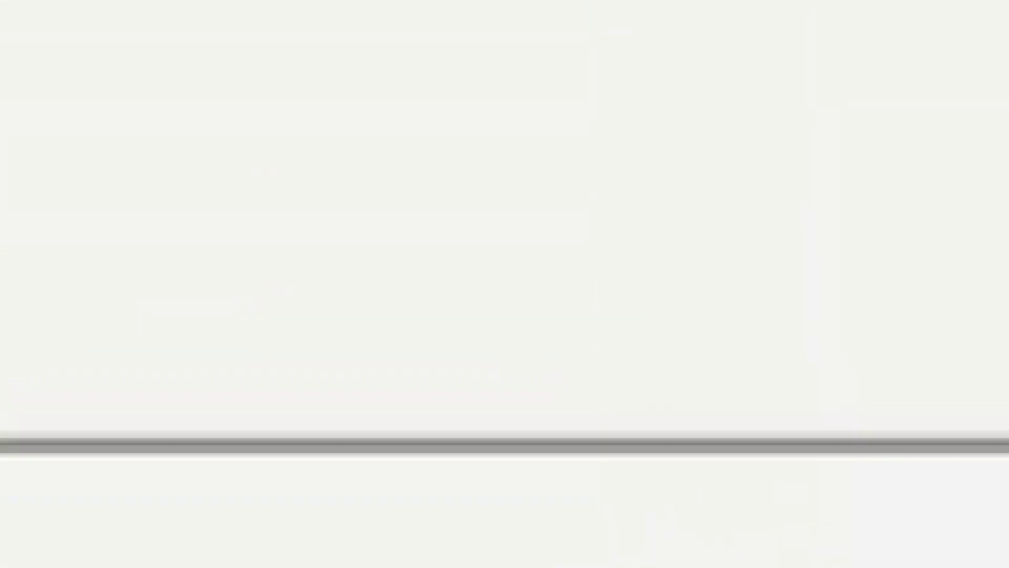
left_click(174, 382)
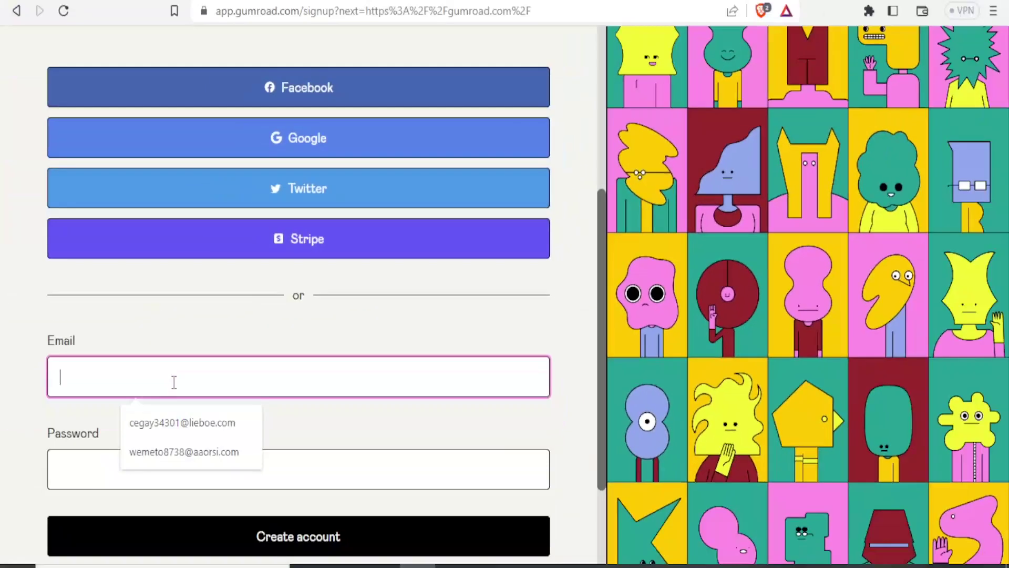
key("ctrl+v")
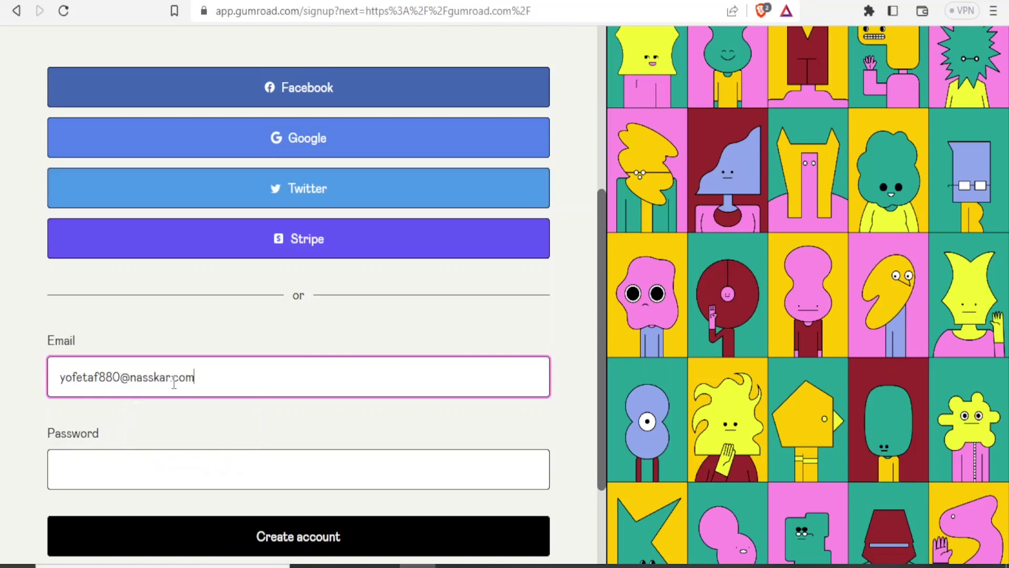
left_click(100, 463)
key("ctrl+v")
scroll(338, 412, "down", 3)
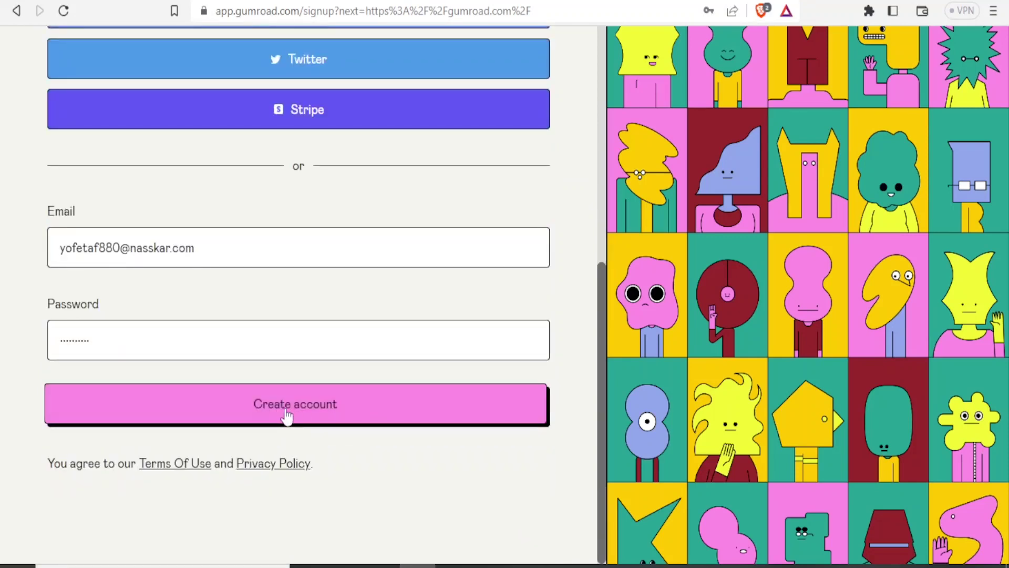
left_click(287, 417)
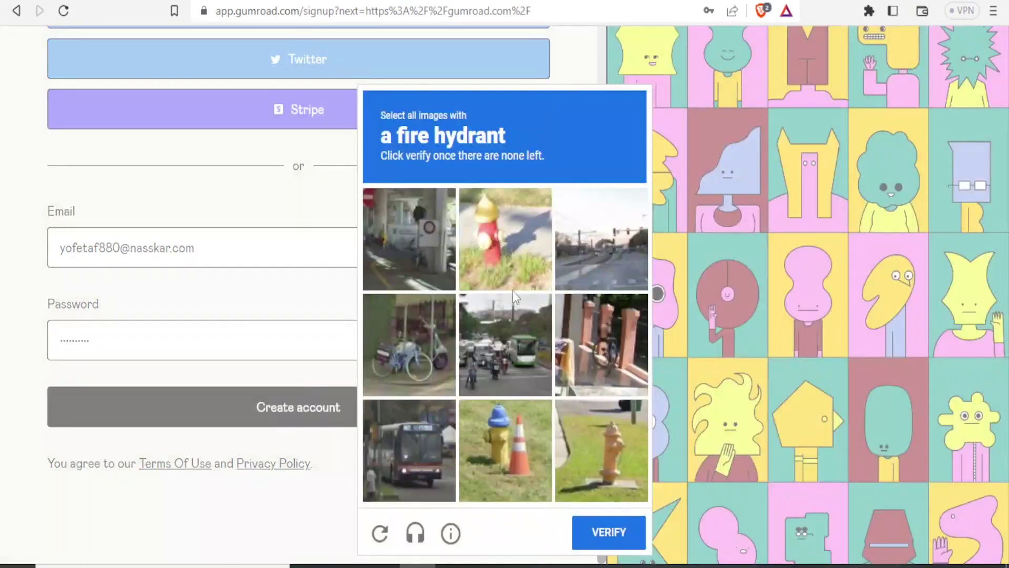
Select both fire hydrant images in the hCaptcha, then log in with the authentication token
left_click(504, 257)
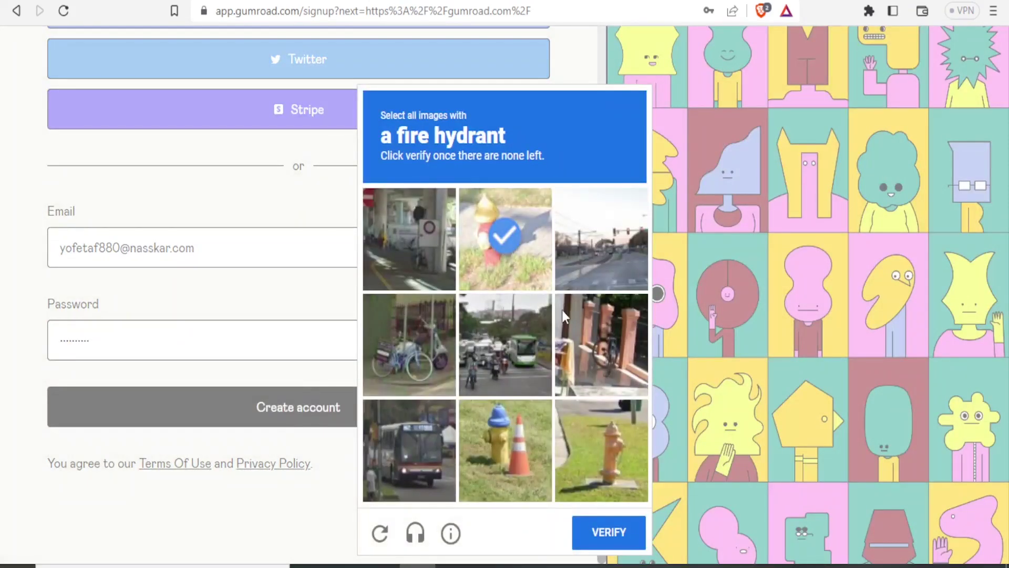
left_click(601, 438)
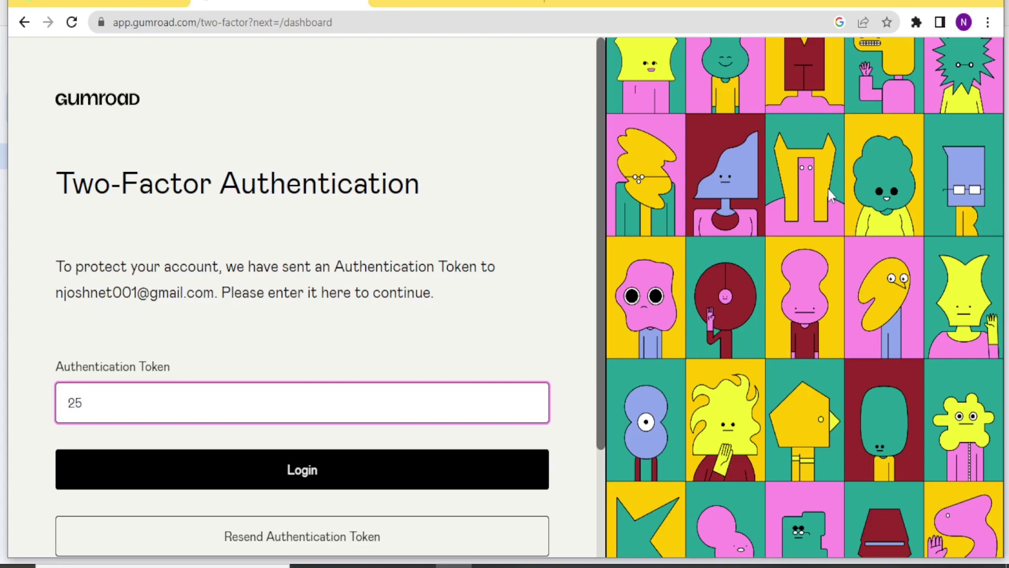
type("223")
left_click(331, 477)
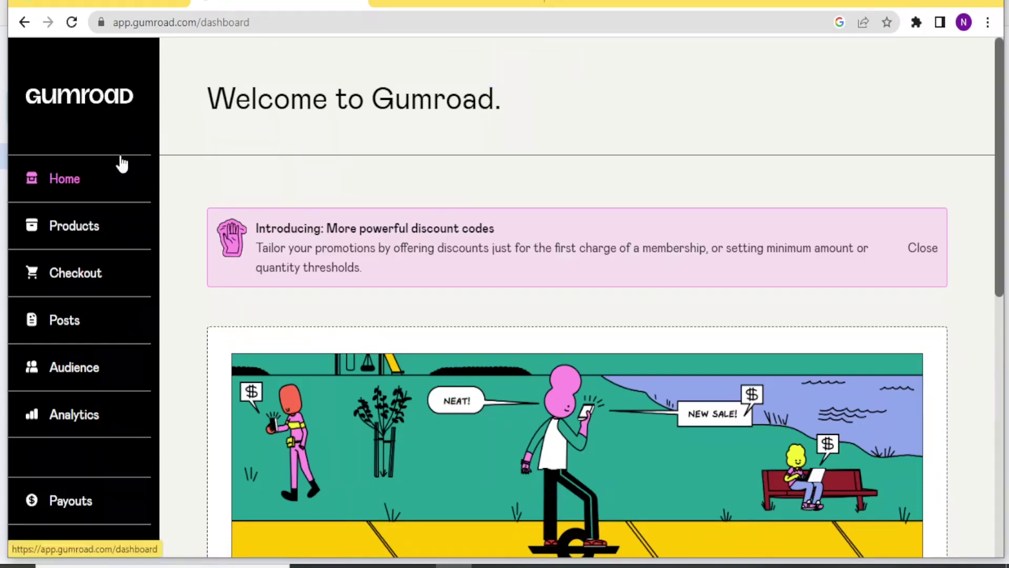
Return to the dashboard Home, then open the still-empty Products page
left_click(62, 181)
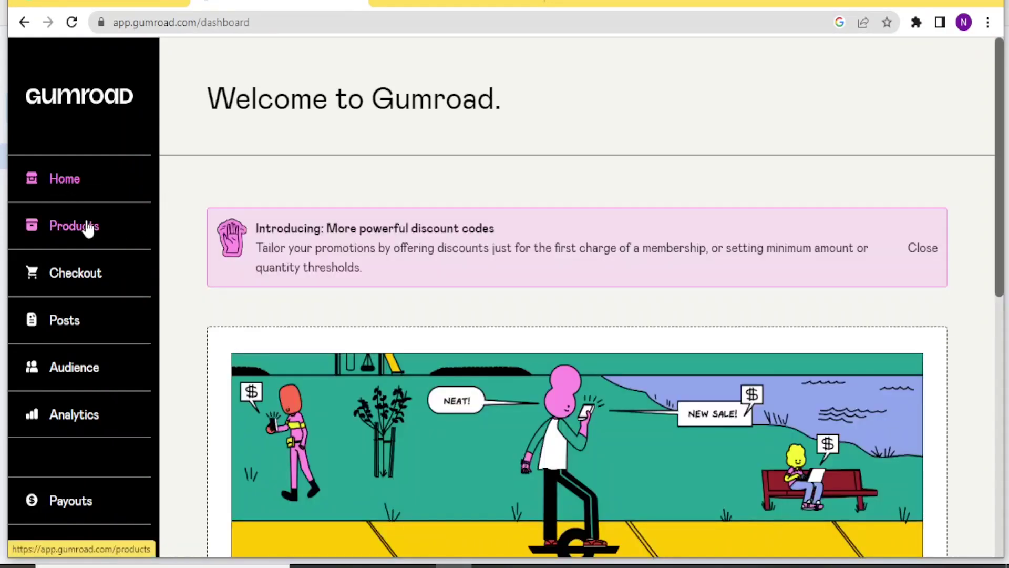
left_click(88, 227)
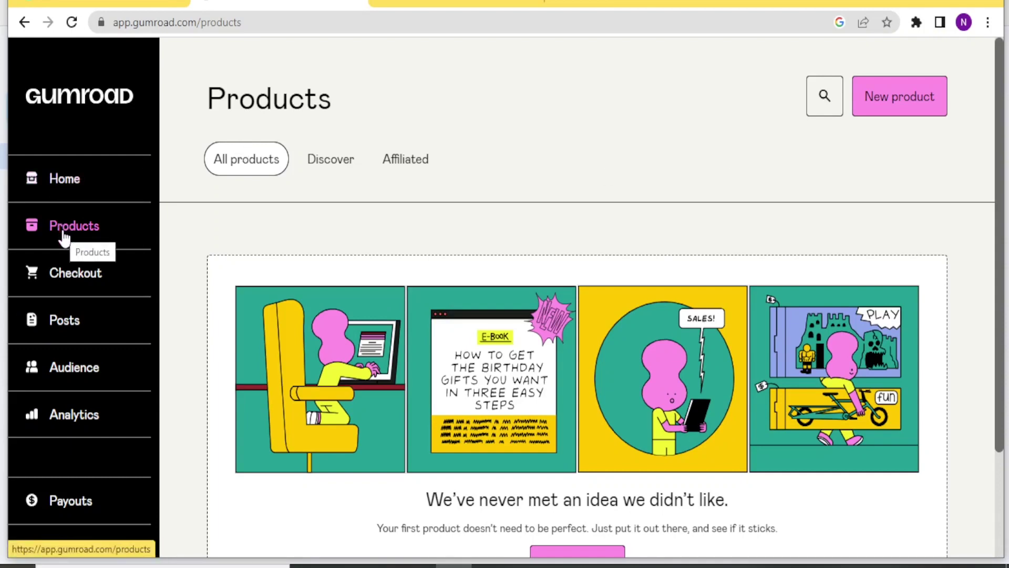
Start a new product named 'Card'
left_click(899, 96)
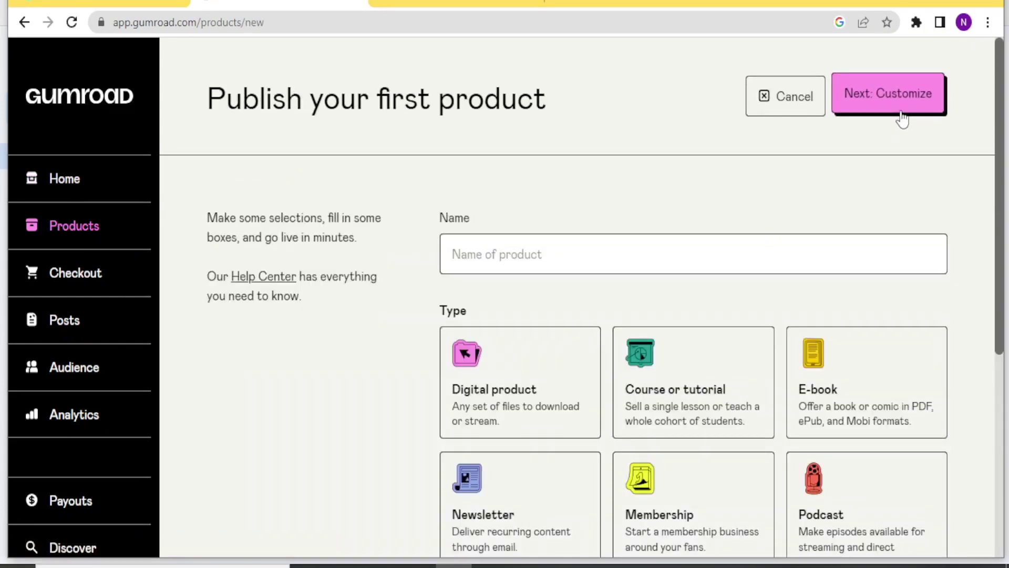
left_click(542, 259)
type("Card")
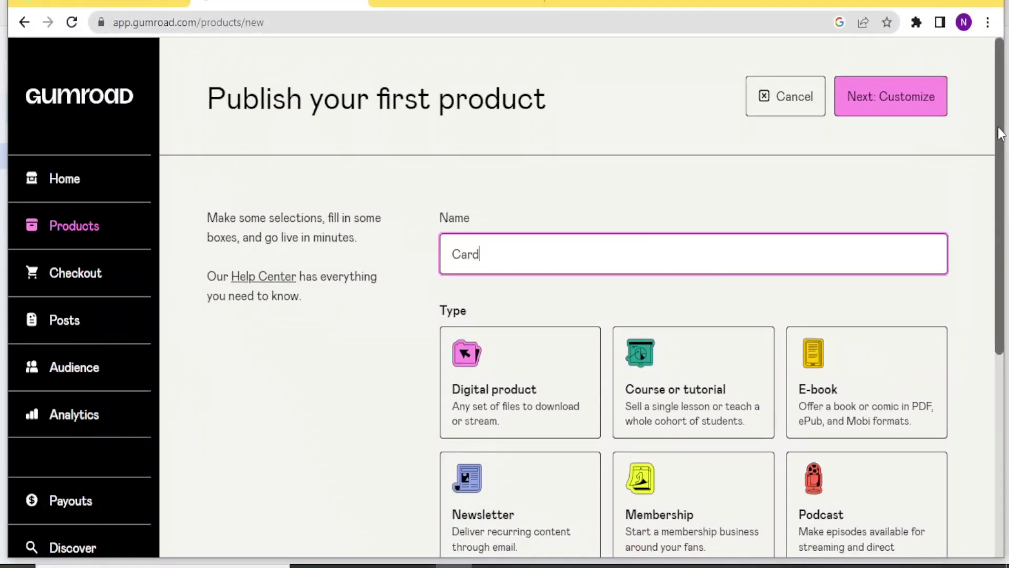
left_click_drag(998, 132, 1004, 187)
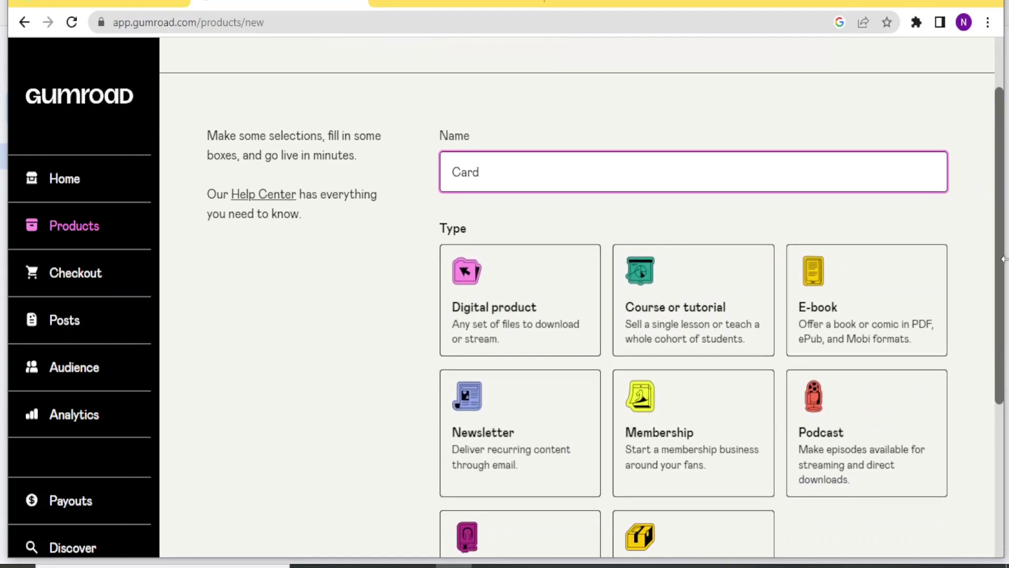
left_click_drag(1001, 268, 1003, 344)
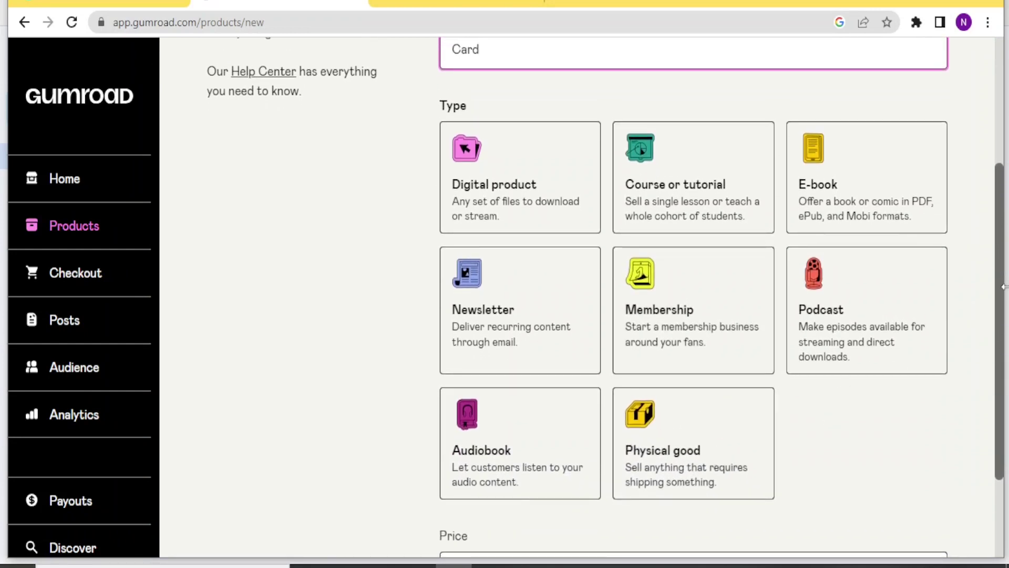
Make it a Newsletter product priced at 100 US Dollars
left_click(525, 203)
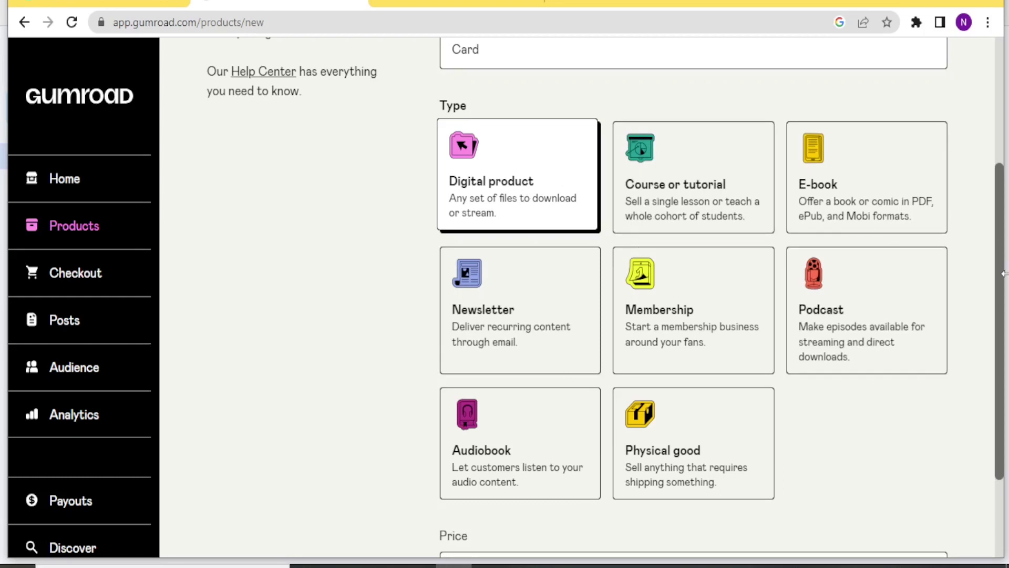
left_click_drag(1004, 280, 1001, 400)
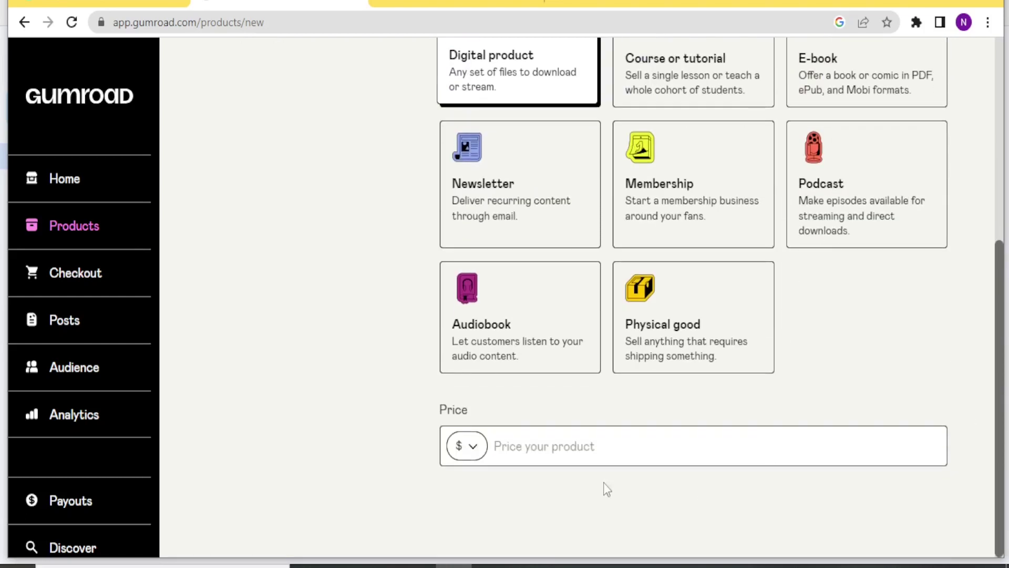
left_click(468, 447)
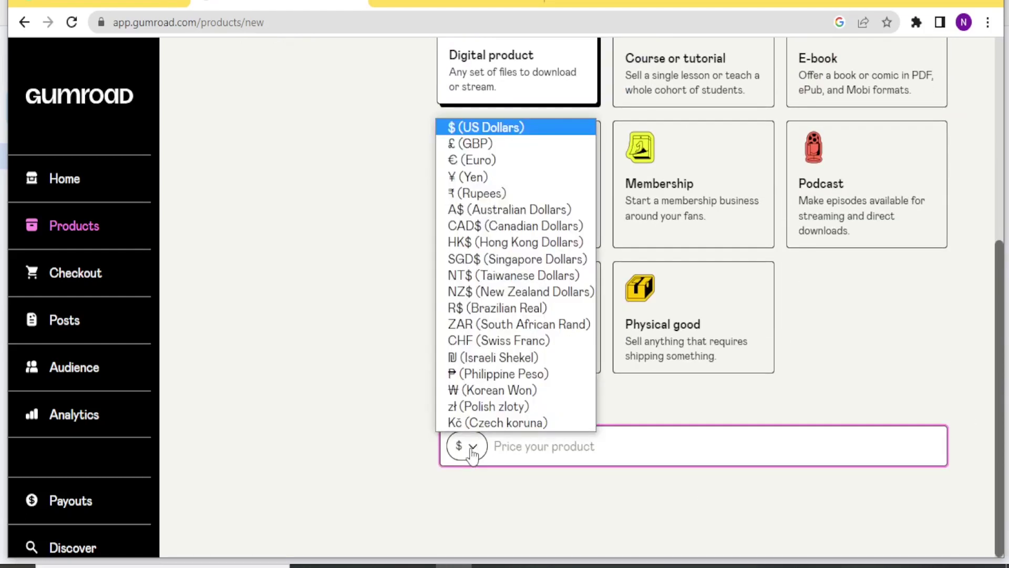
left_click(487, 127)
left_click(524, 447)
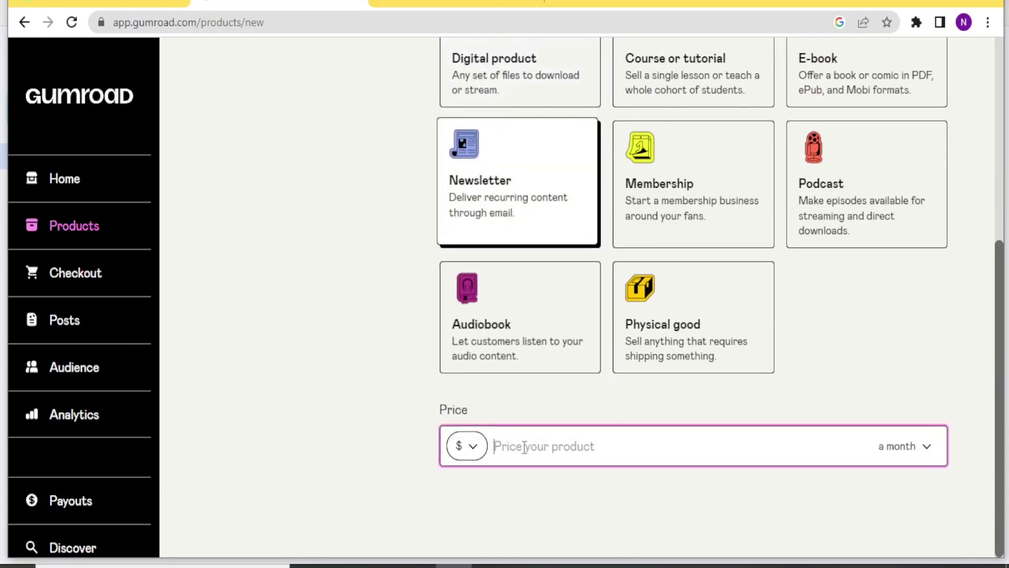
type("100")
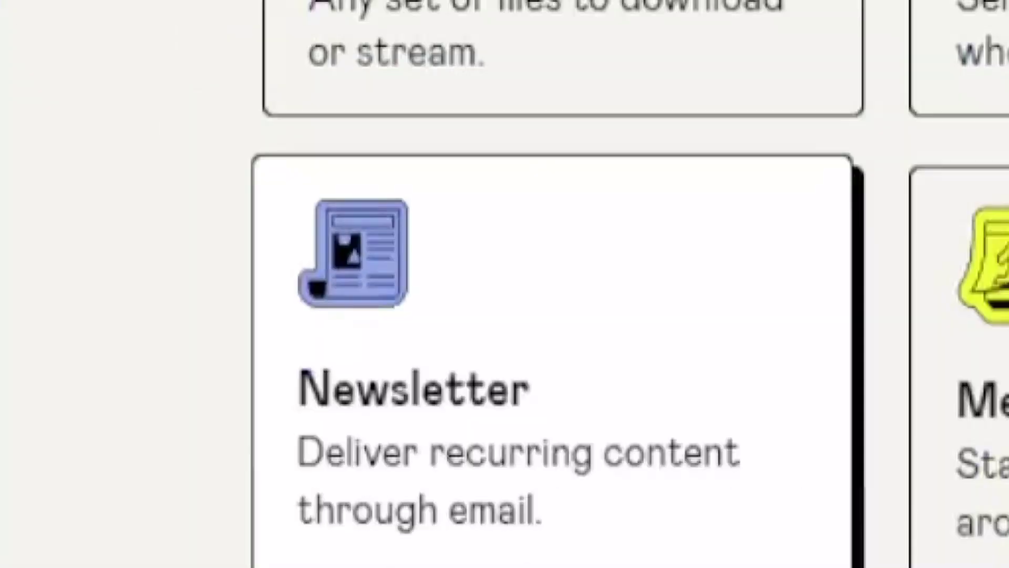
left_click_drag(999, 373, 999, 171)
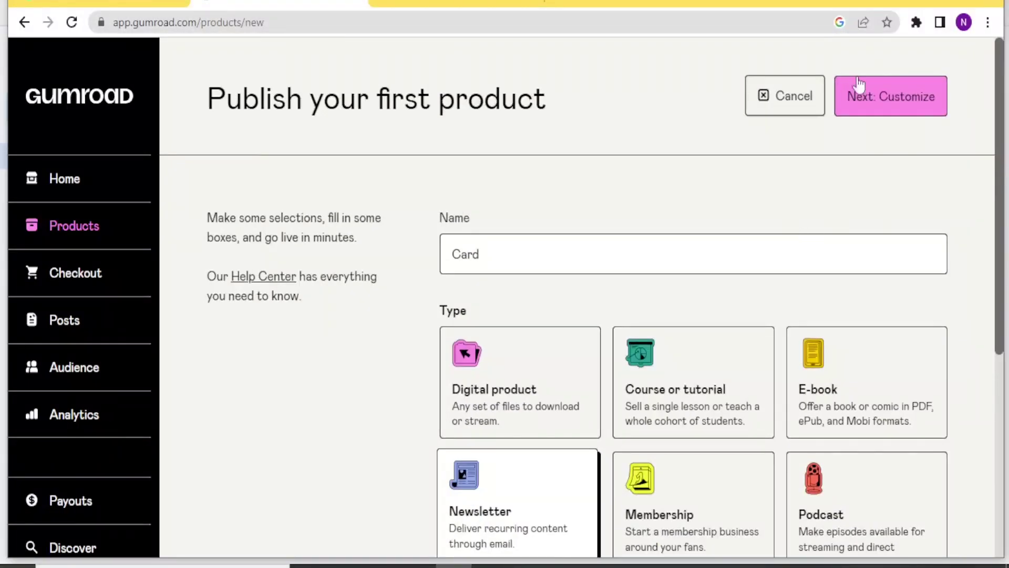
Continue to Customize, rename the product 'Wedding Card' and paste that name as its description
left_click(894, 98)
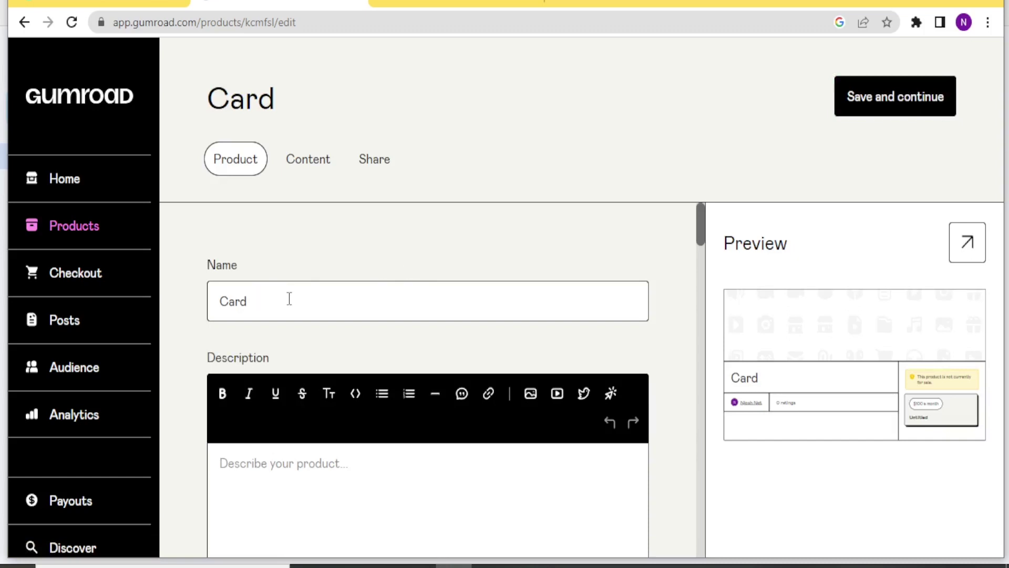
left_click(250, 304)
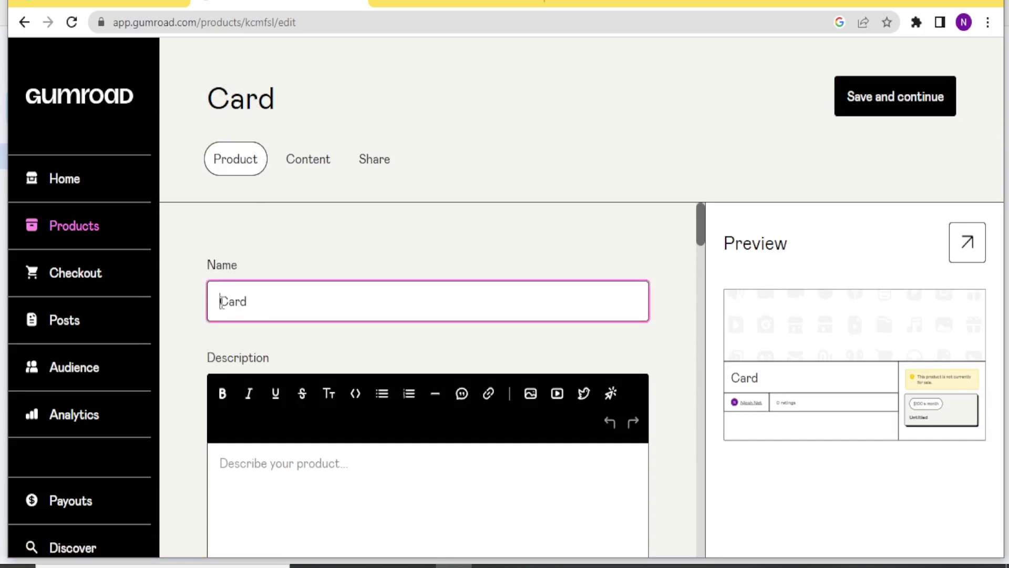
type("Wedding")
scroll(503, 356, "down", 2)
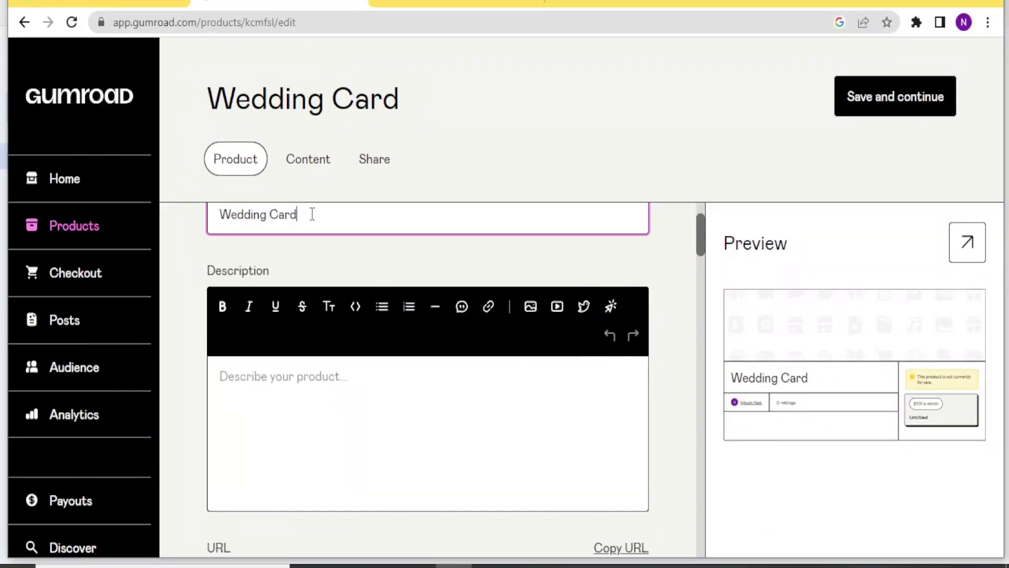
left_click_drag(310, 214, 197, 237)
key("ctrl+c")
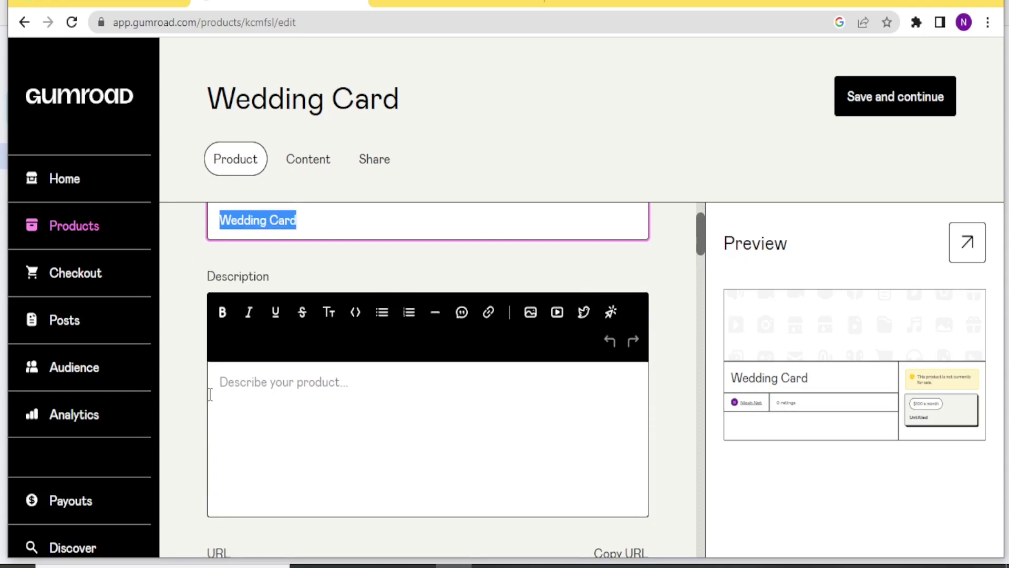
left_click(229, 392)
key("ctrl+v")
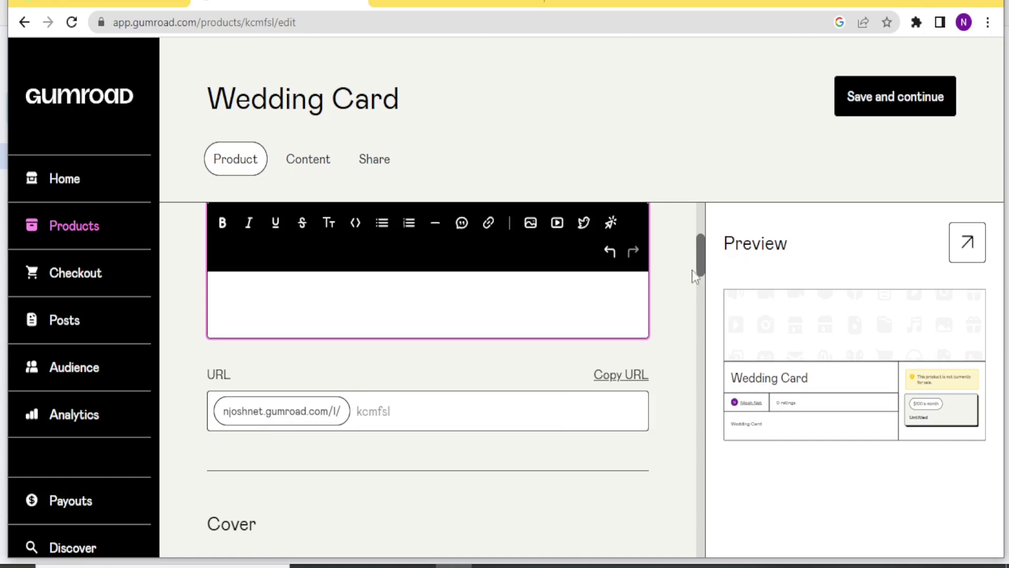
Upload Ttt.jpg from the computer as the product's cover image
left_click_drag(701, 255, 702, 303)
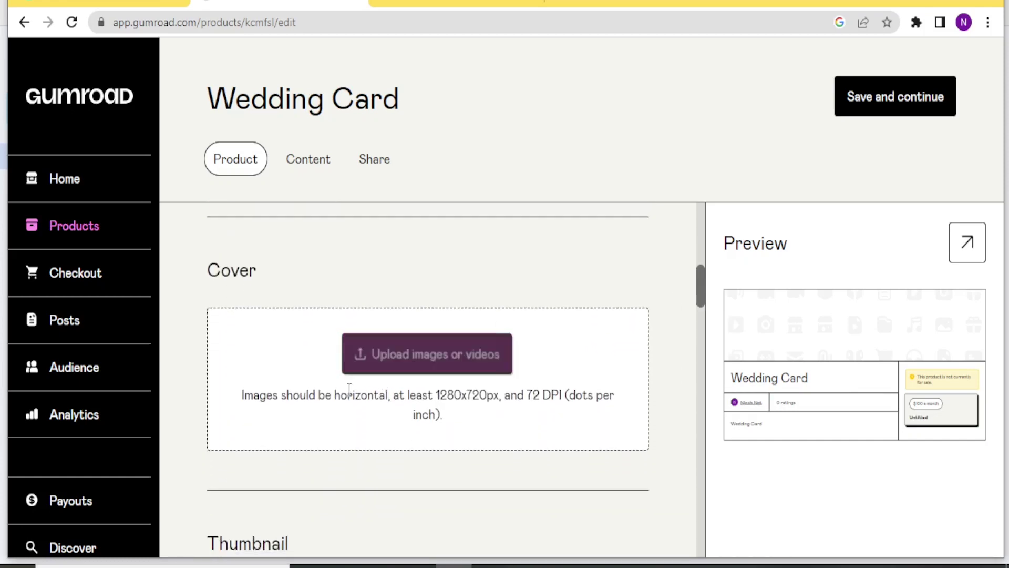
left_click(441, 370)
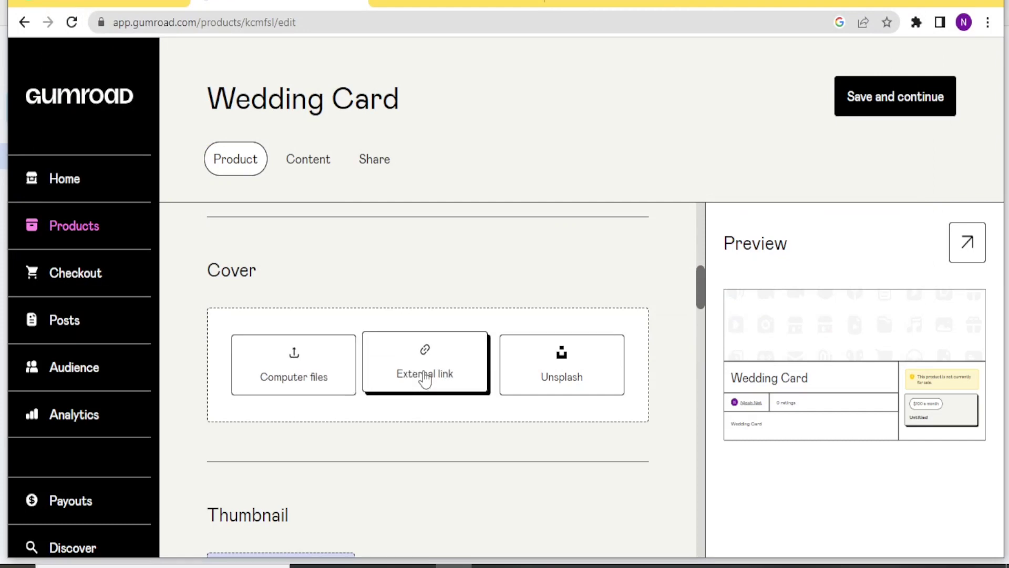
left_click(311, 364)
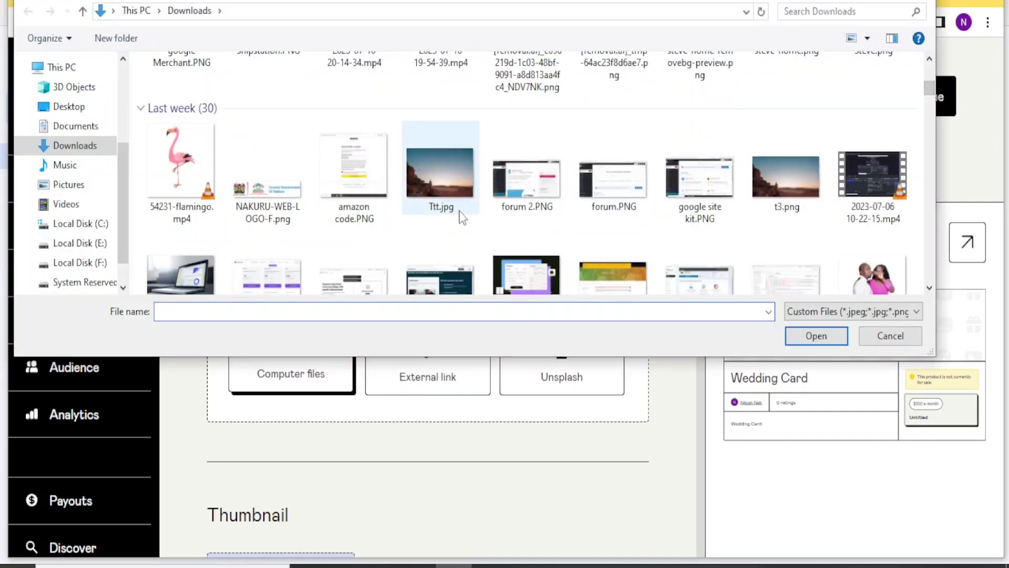
left_click(449, 185)
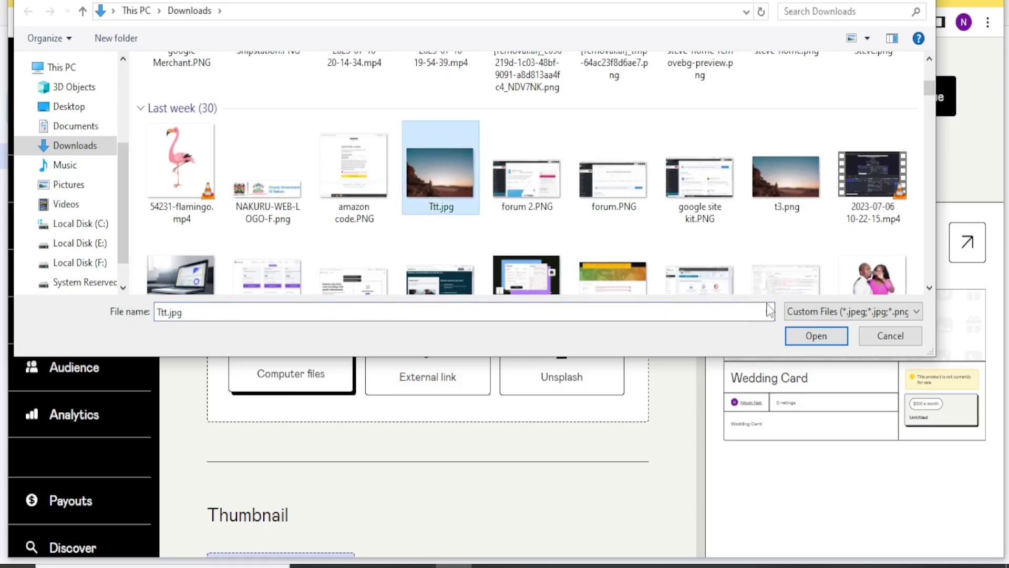
left_click(790, 335)
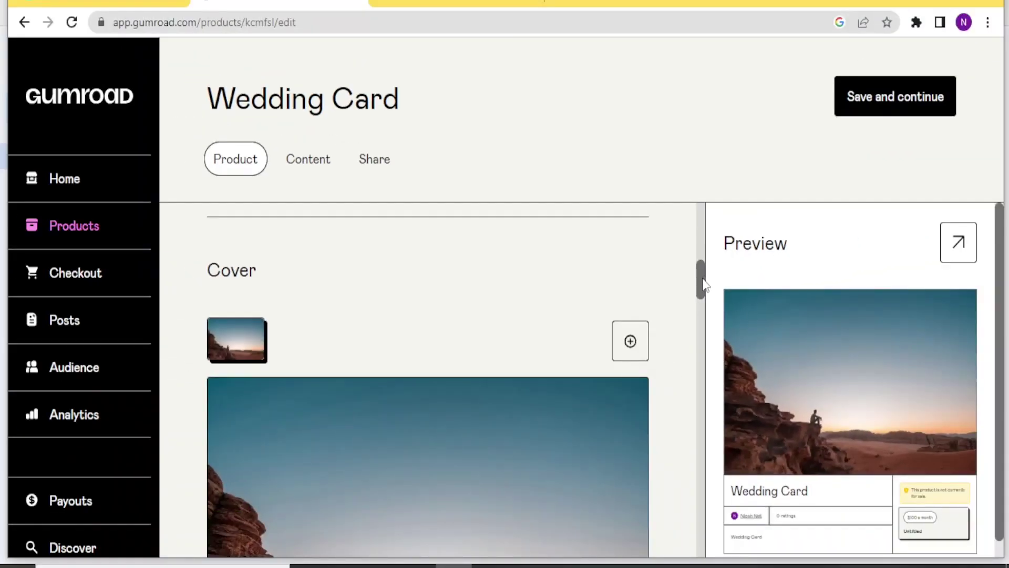
left_click_drag(705, 286, 704, 380)
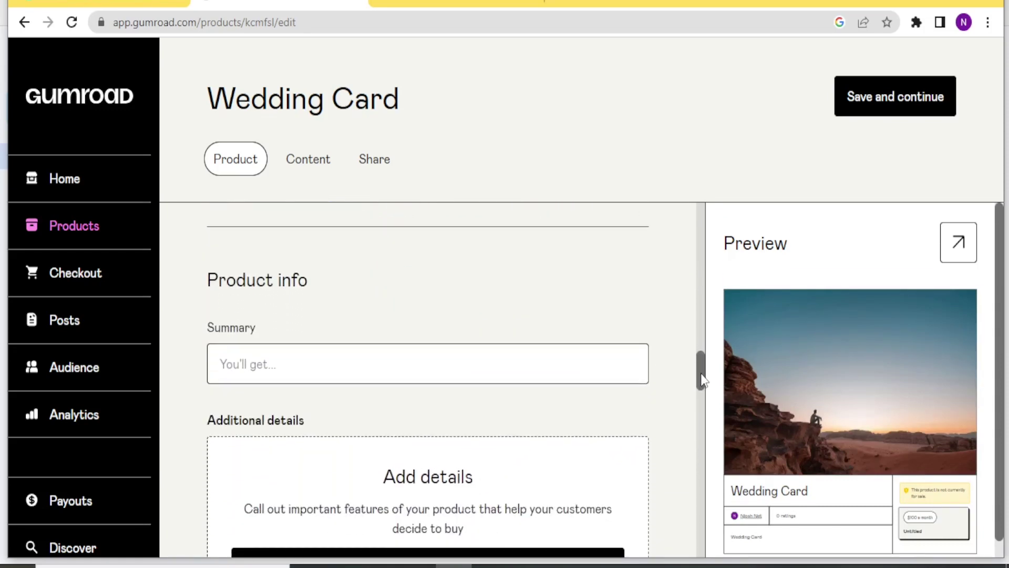
Paste 'Wedding Card' into the product summary
left_click(345, 370)
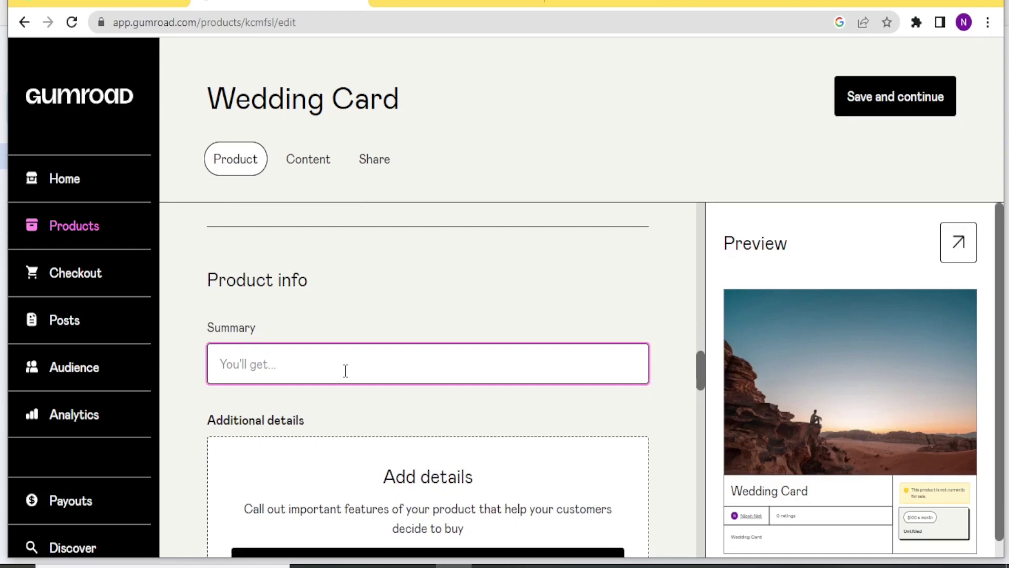
key("ctrl+v")
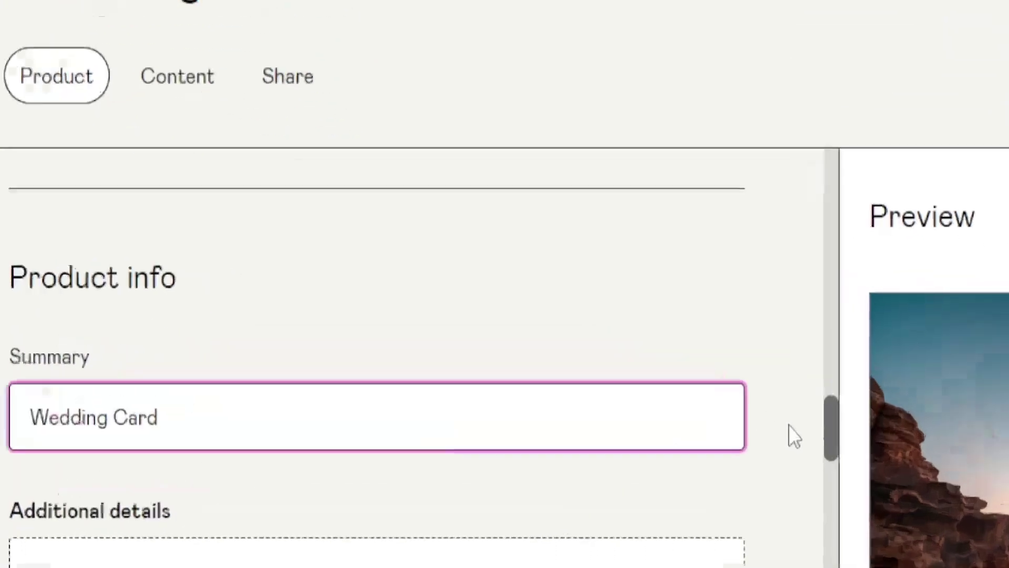
left_click_drag(701, 376, 703, 391)
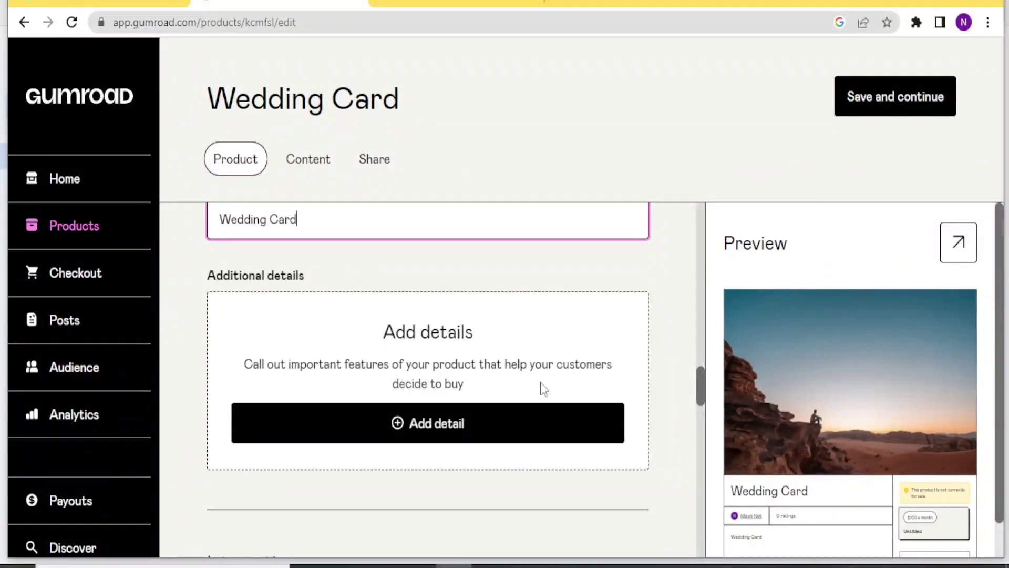
left_click_drag(698, 383, 706, 417)
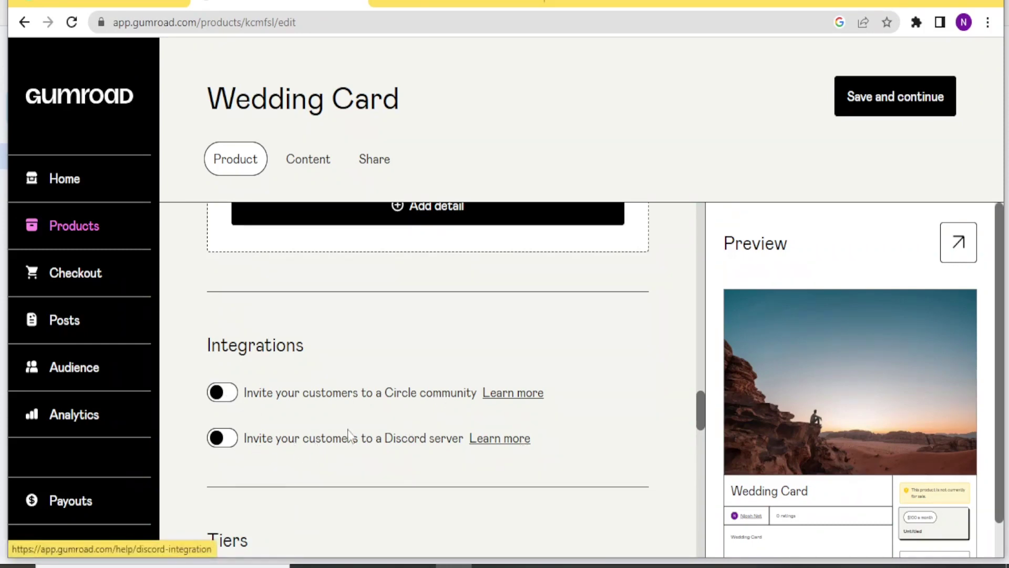
left_click_drag(707, 421, 702, 433)
scroll(266, 441, "up", 1)
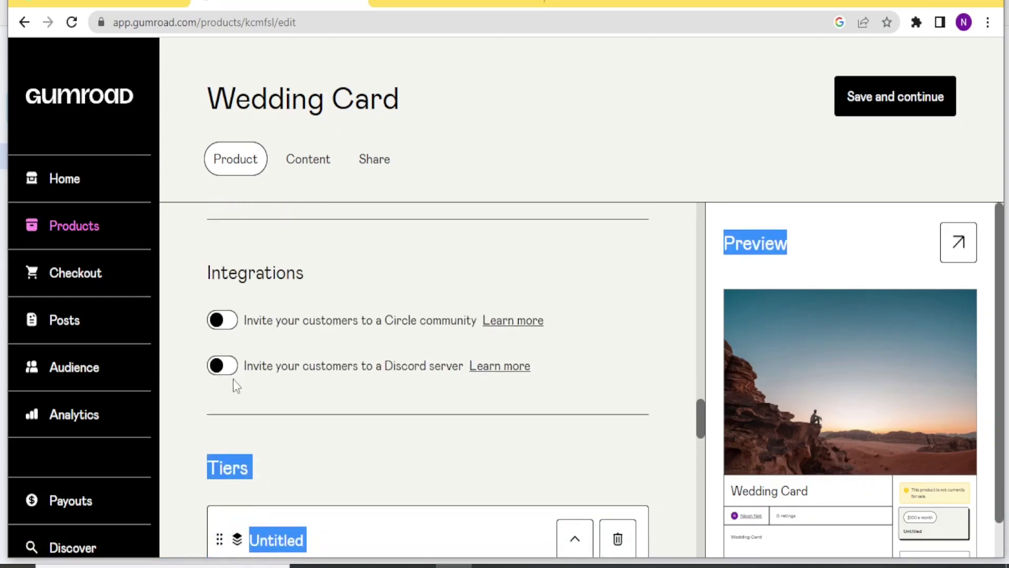
Toggle the Discord server invitation on and back off, leaving it disabled
left_click(224, 367)
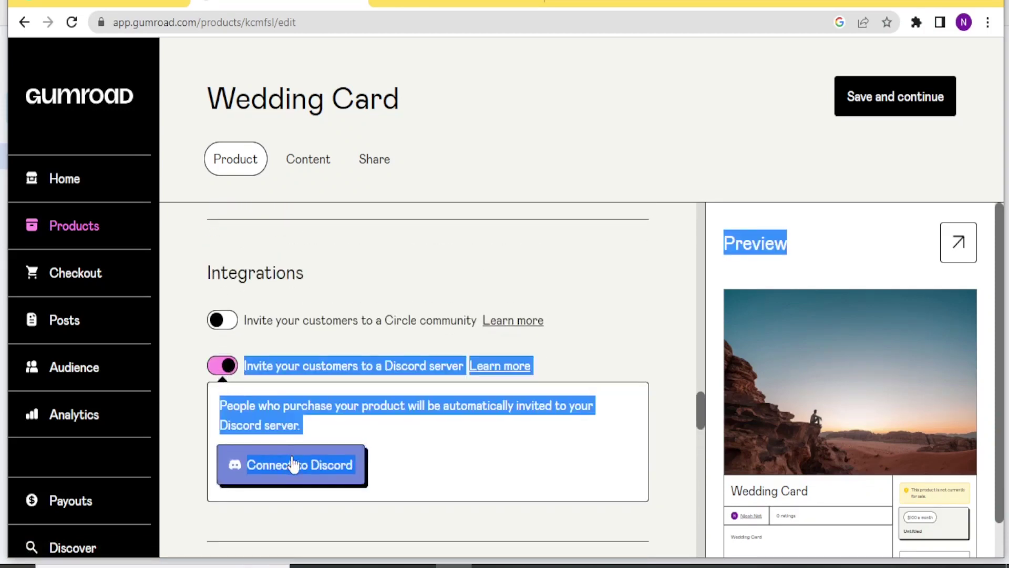
left_click(224, 367)
left_click(682, 351)
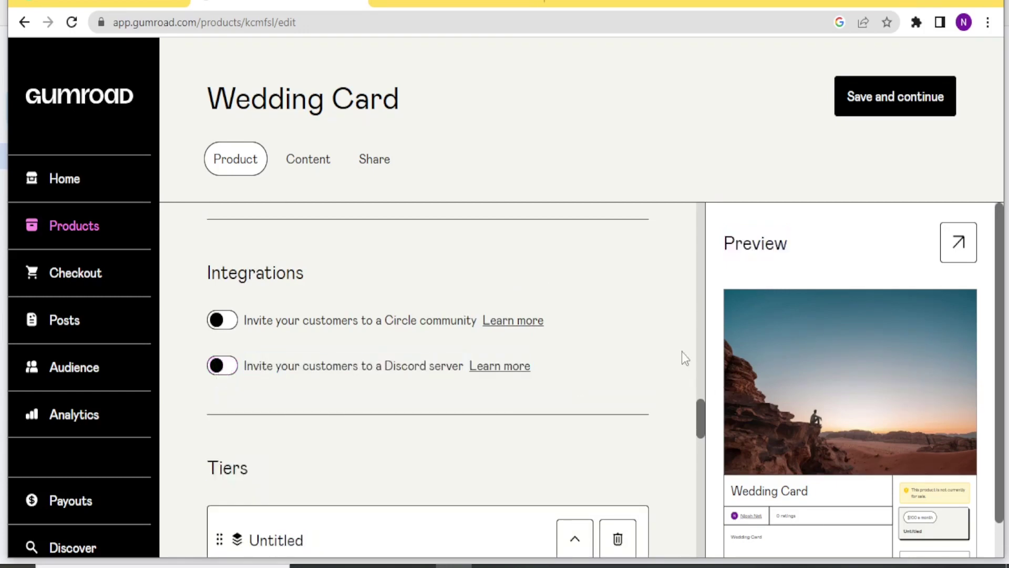
left_click_drag(702, 414, 702, 471)
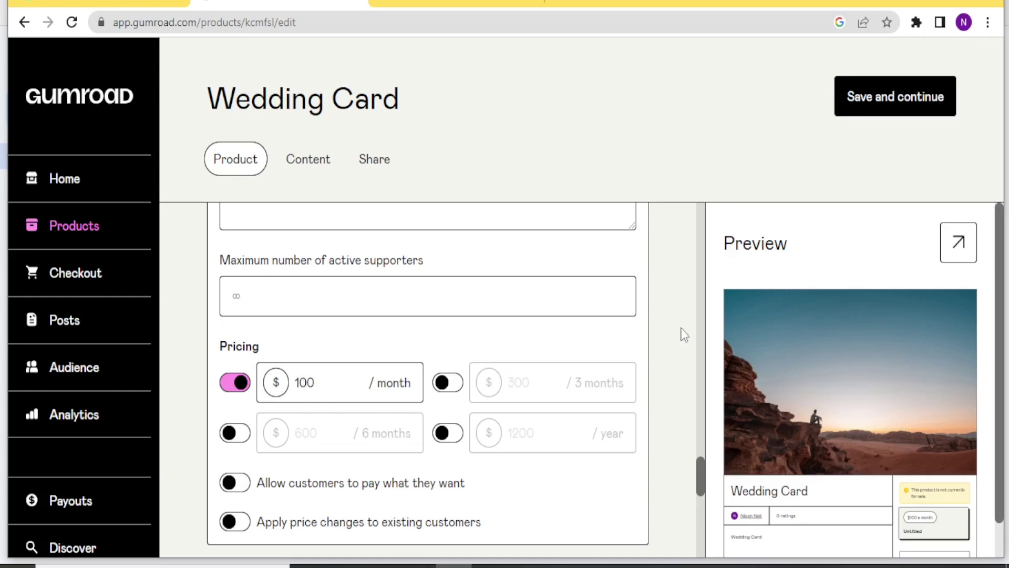
Keep 'a month' as the default payment frequency and save the product details
left_click_drag(701, 471, 699, 518)
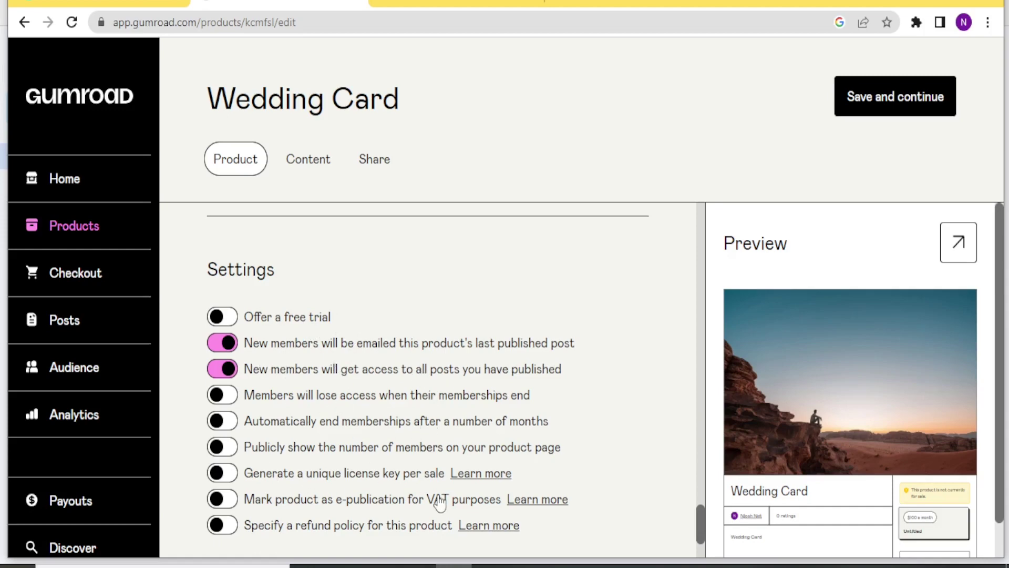
left_click_drag(705, 516, 702, 542)
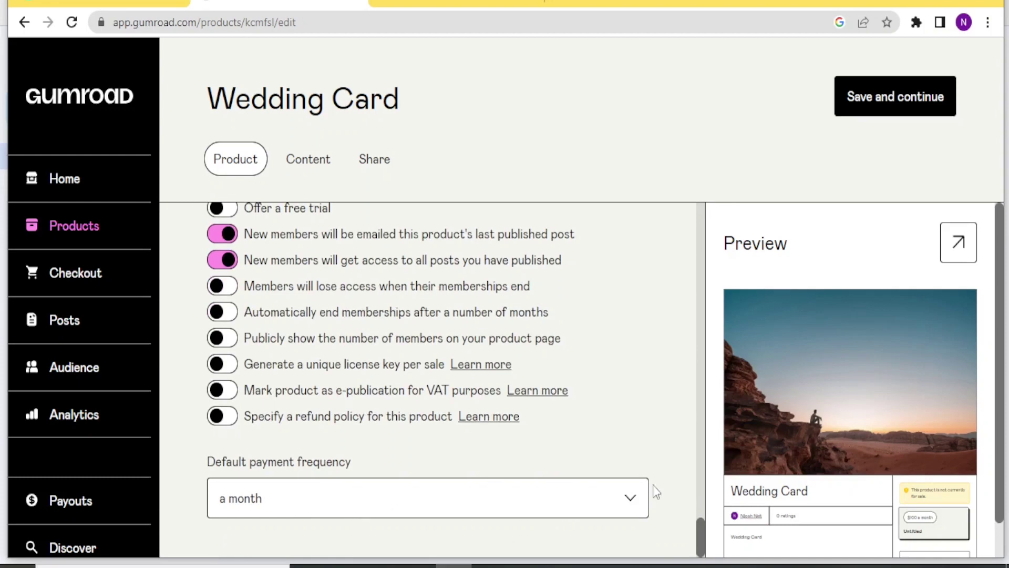
left_click(631, 499)
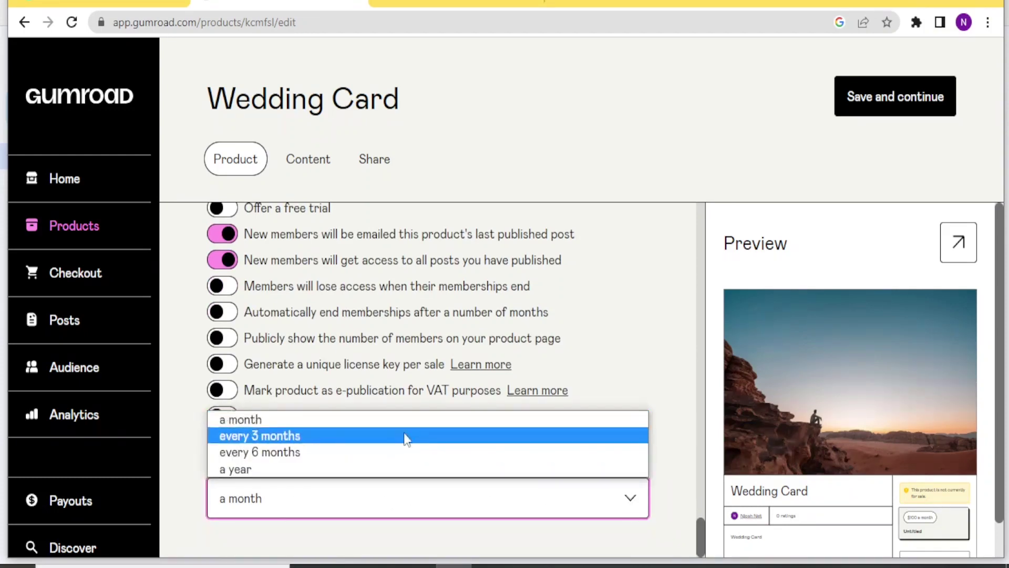
left_click(285, 423)
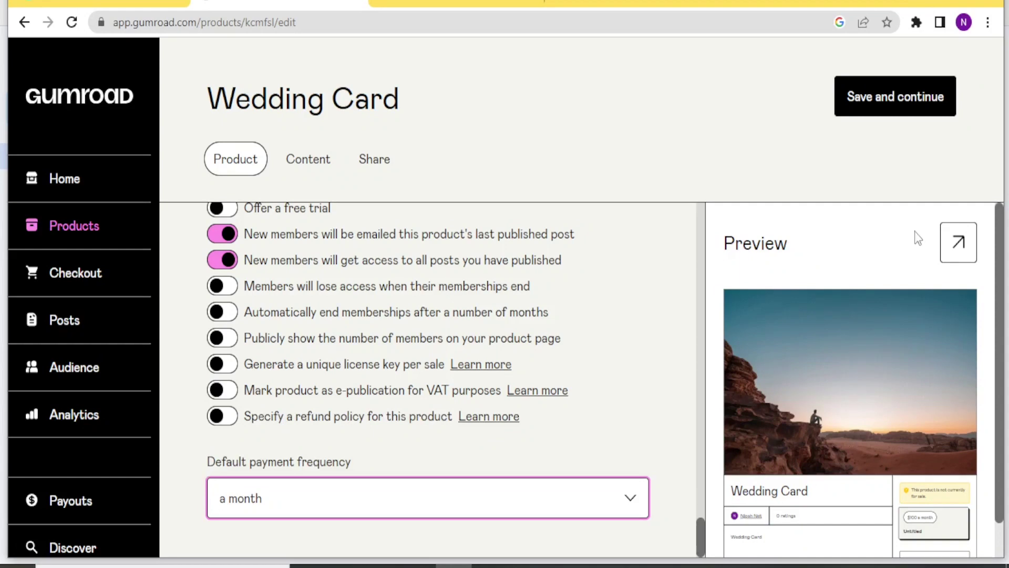
left_click(897, 107)
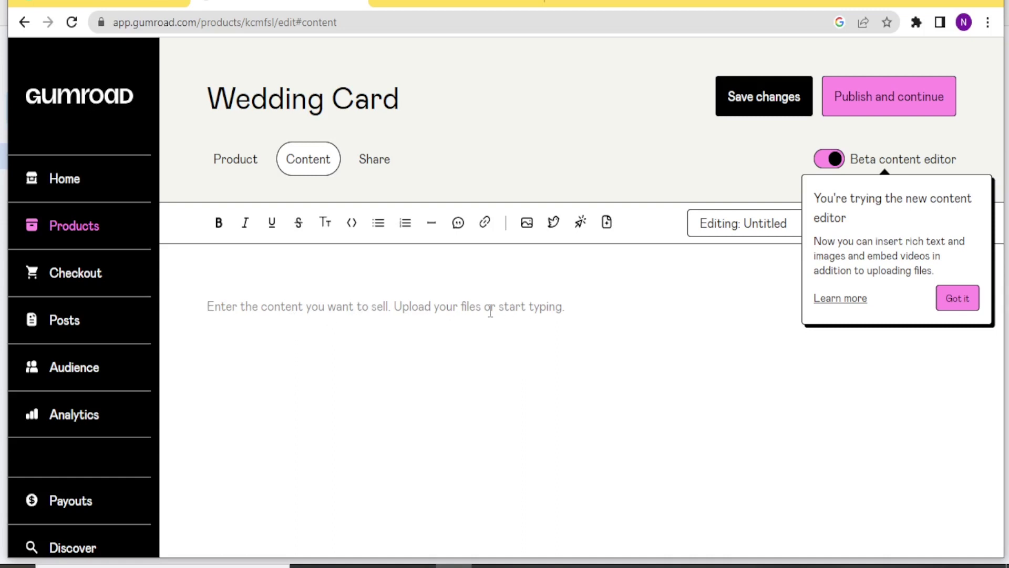
Paste 'Wedding Card' as the content, save the changes and publish the product
type("Wedding Card")
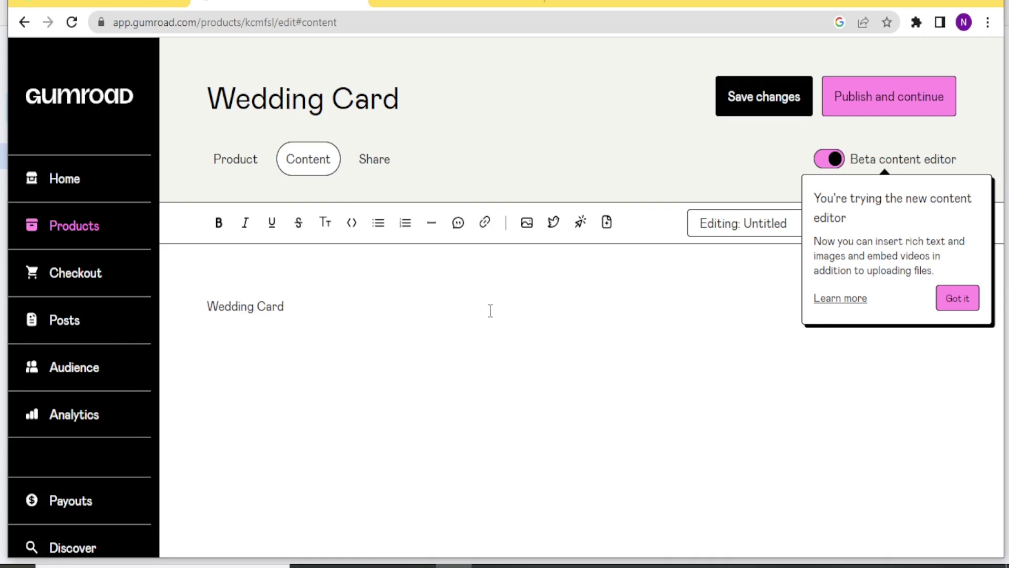
left_click(955, 297)
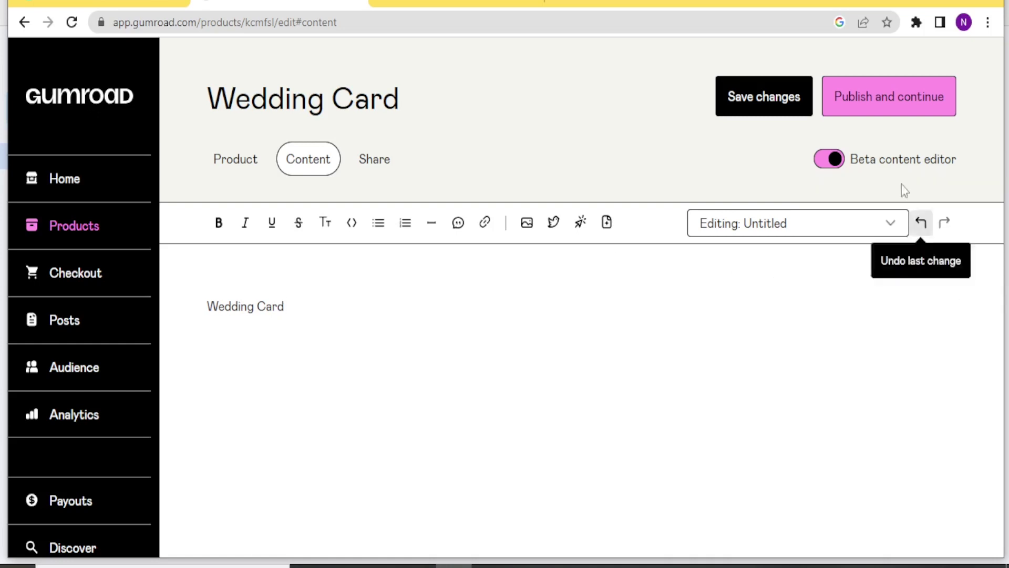
left_click(772, 108)
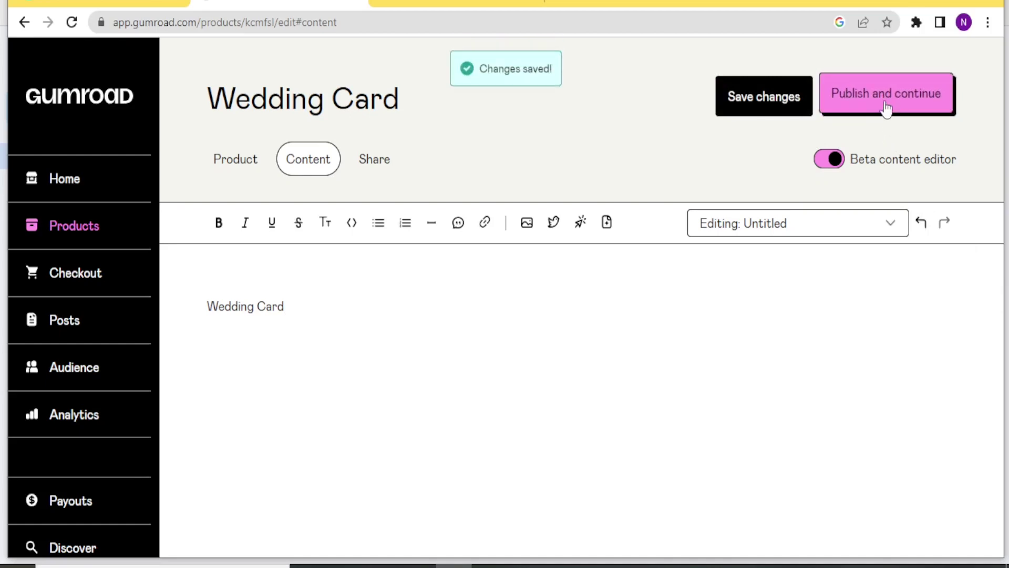
left_click(887, 105)
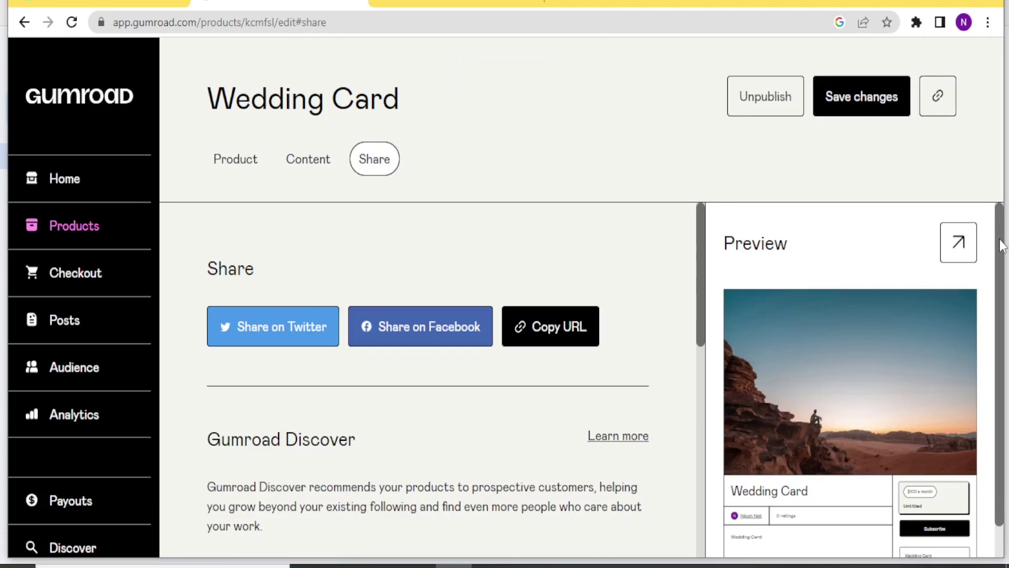
Copy the Wedding Card share URL, glance at the Gmail tab, then go to Checkout's Discounts page
left_click_drag(1001, 254, 1001, 280)
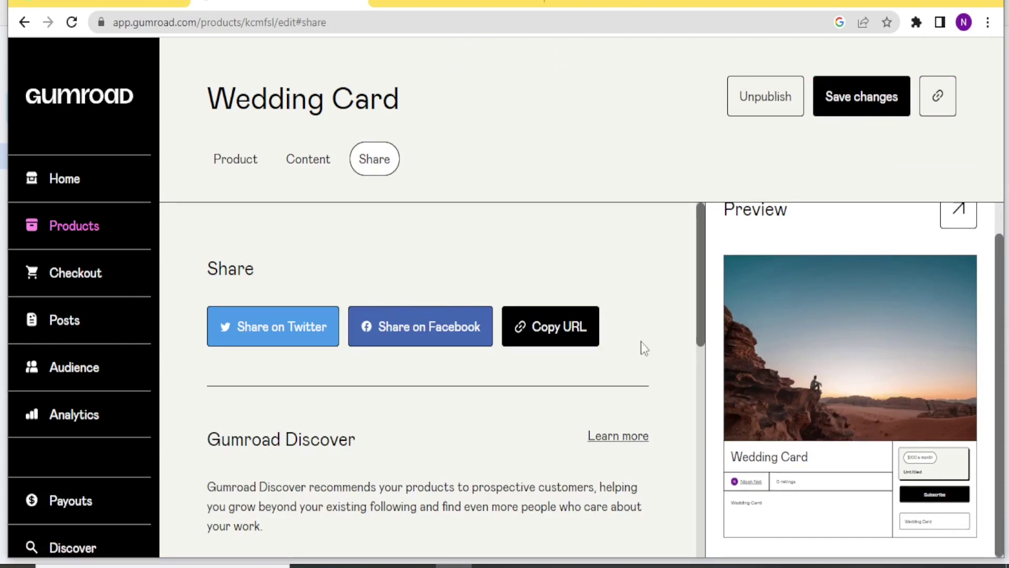
left_click(580, 341)
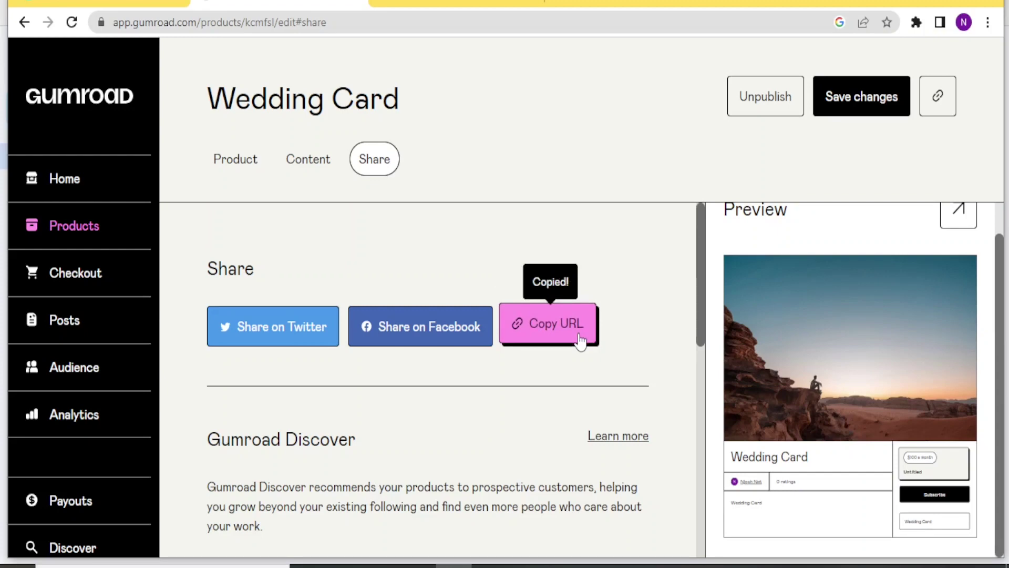
left_click(488, 2)
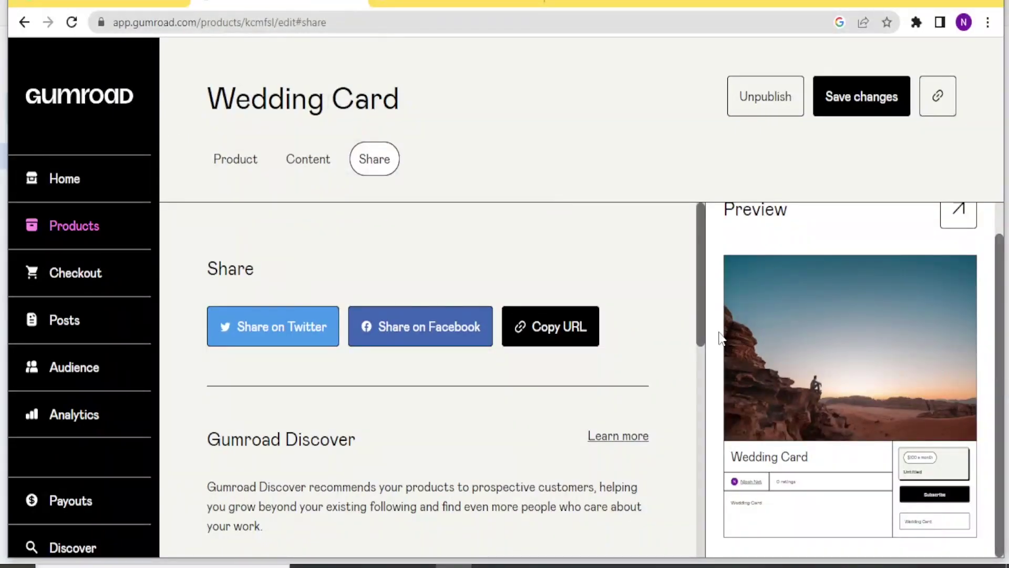
left_click(91, 286)
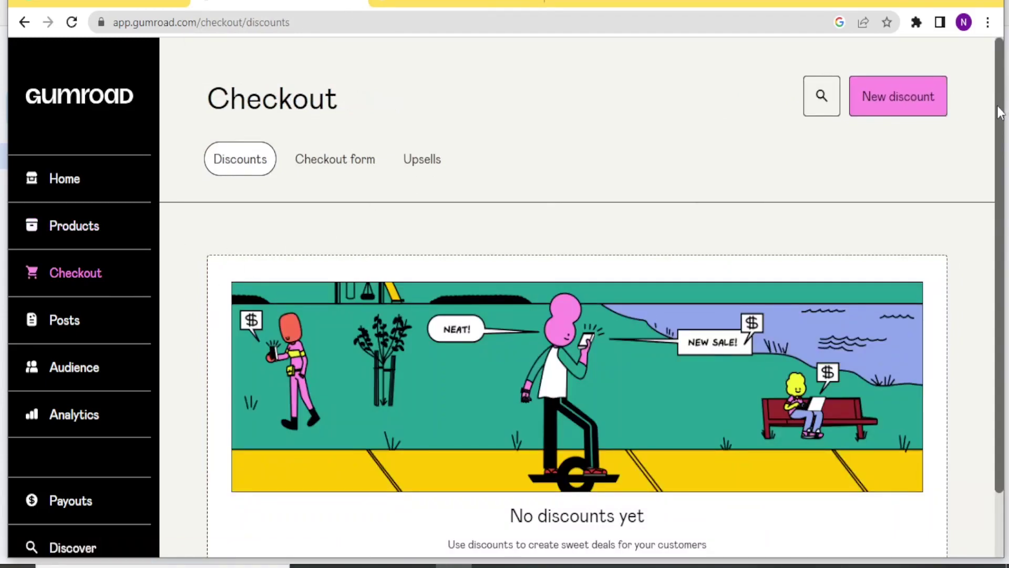
Add a new blank custom field to the Wedding Card checkout form, then move to Upsells
scroll(368, 269, "down", 2)
scroll(368, 268, "up", 2)
left_click(317, 159)
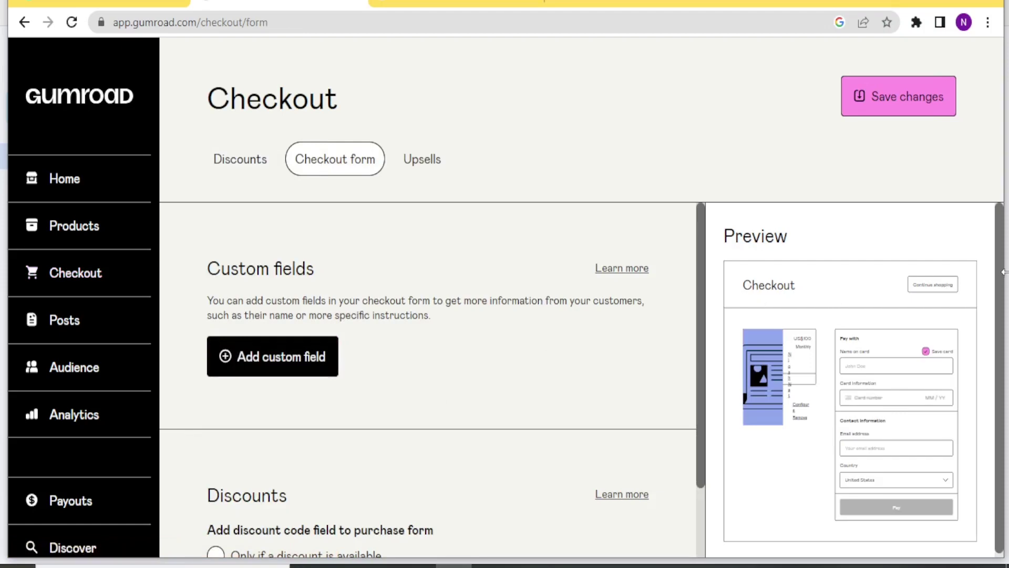
scroll(1001, 279, "down", 1)
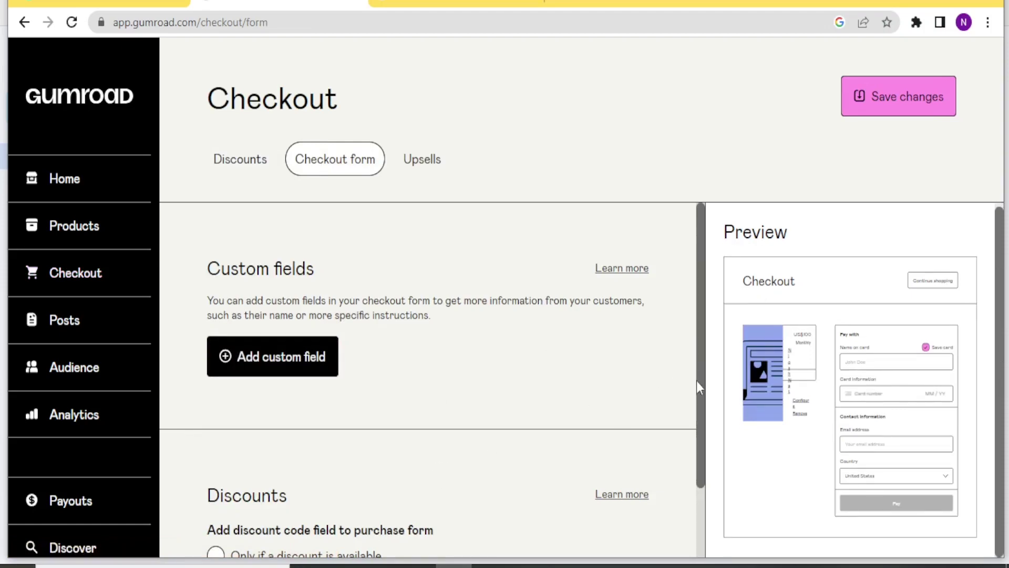
scroll(696, 381, "down", 2)
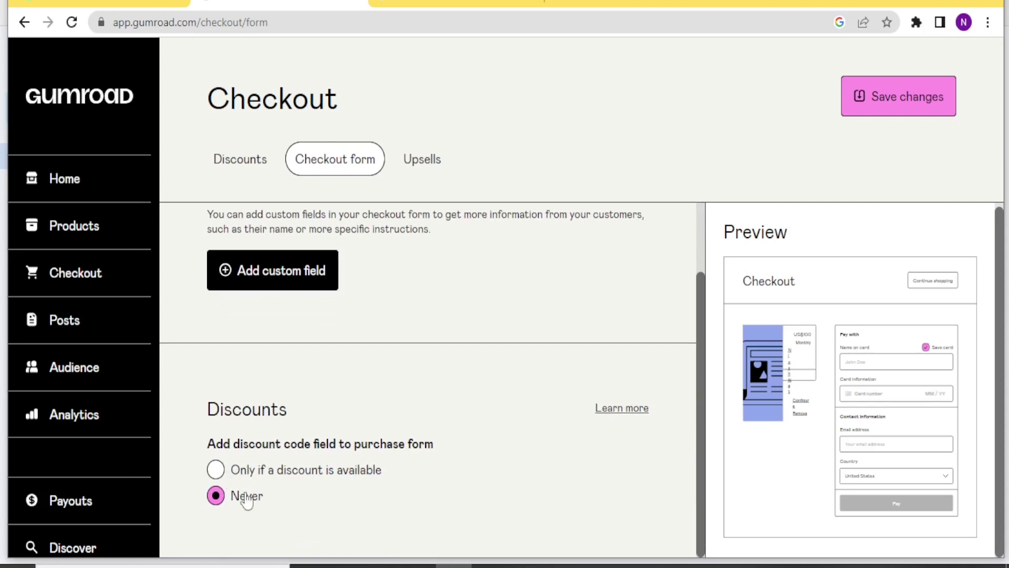
left_click(302, 286)
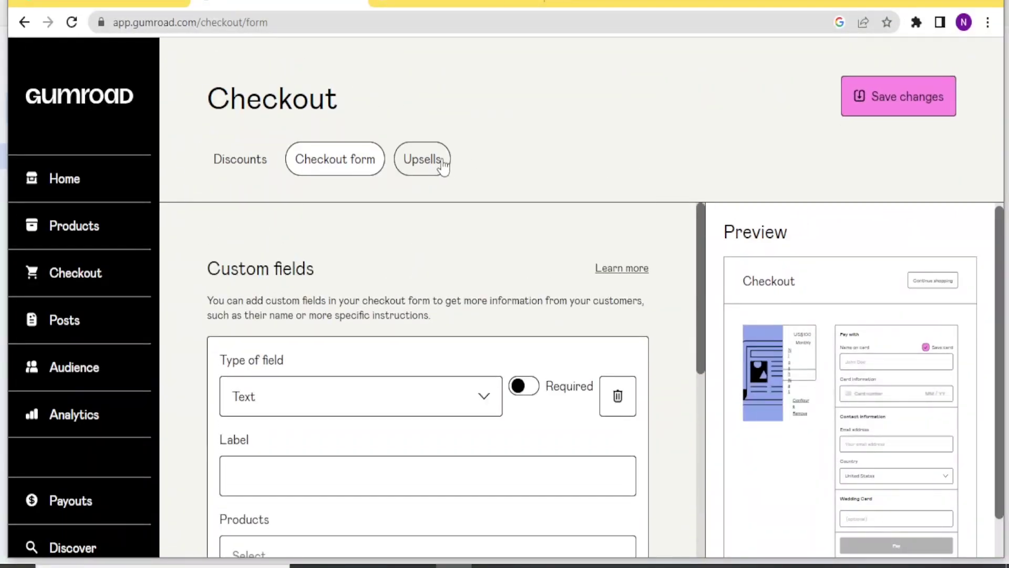
left_click(428, 163)
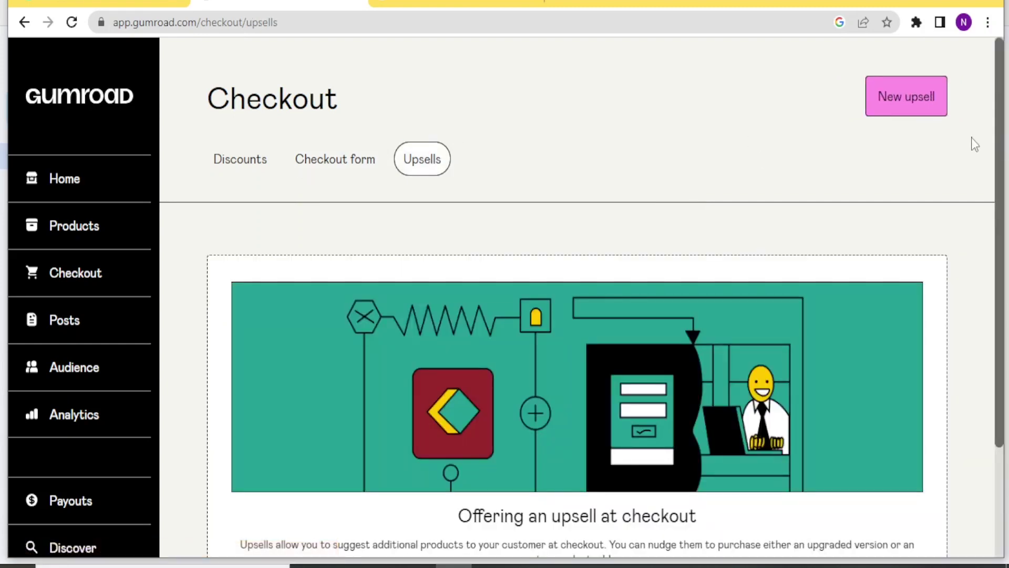
Browse a new upsell form without saving, then view Analytics showing 0 sales, 0 views, $0 total
left_click(901, 104)
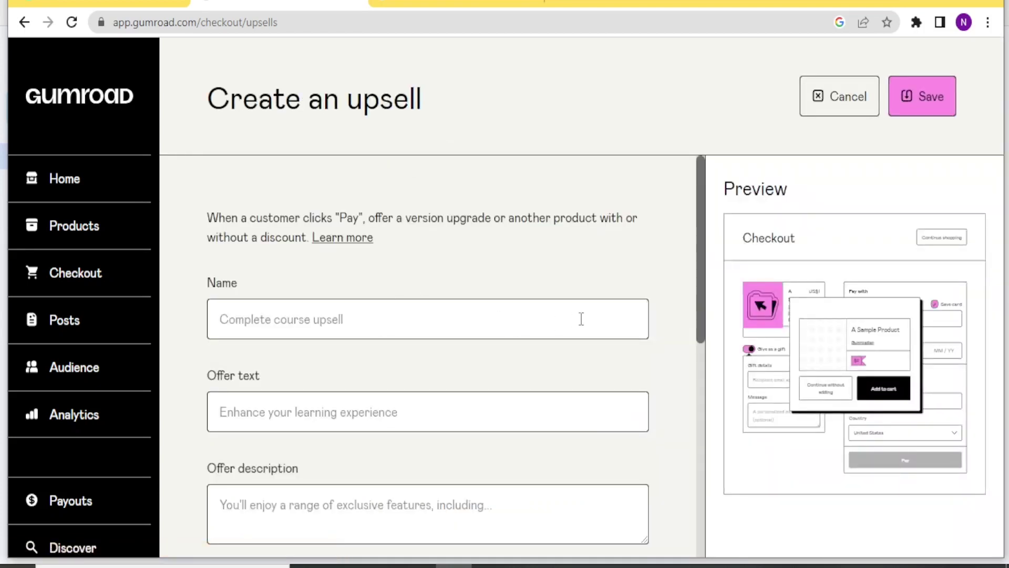
left_click_drag(700, 275, 696, 427)
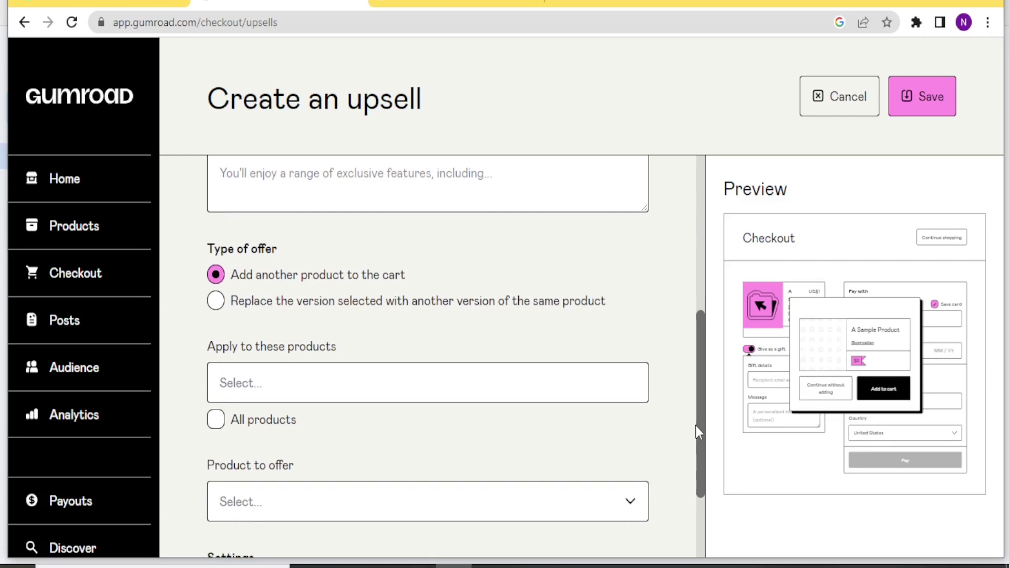
left_click_drag(698, 420, 701, 487)
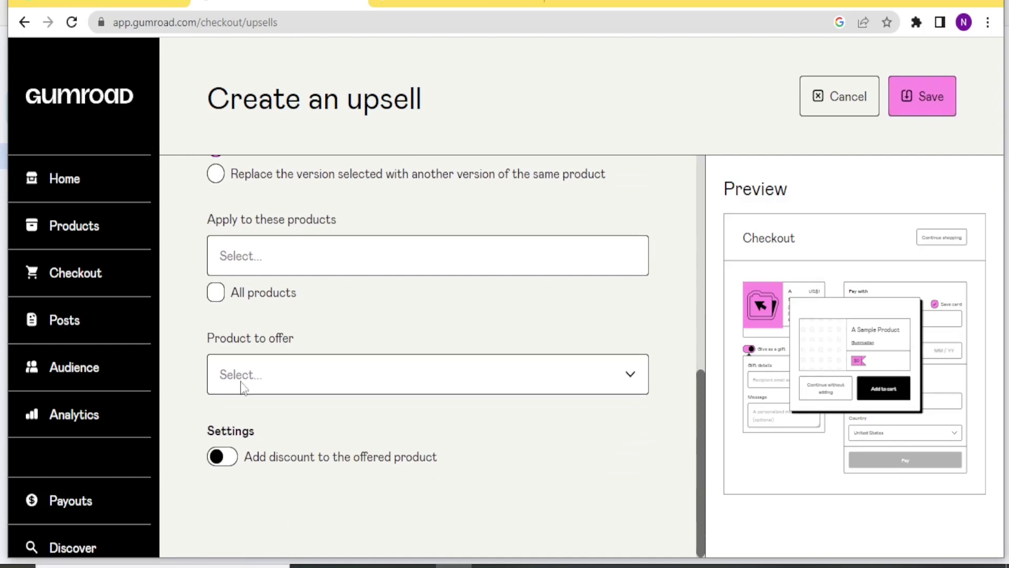
left_click(103, 414)
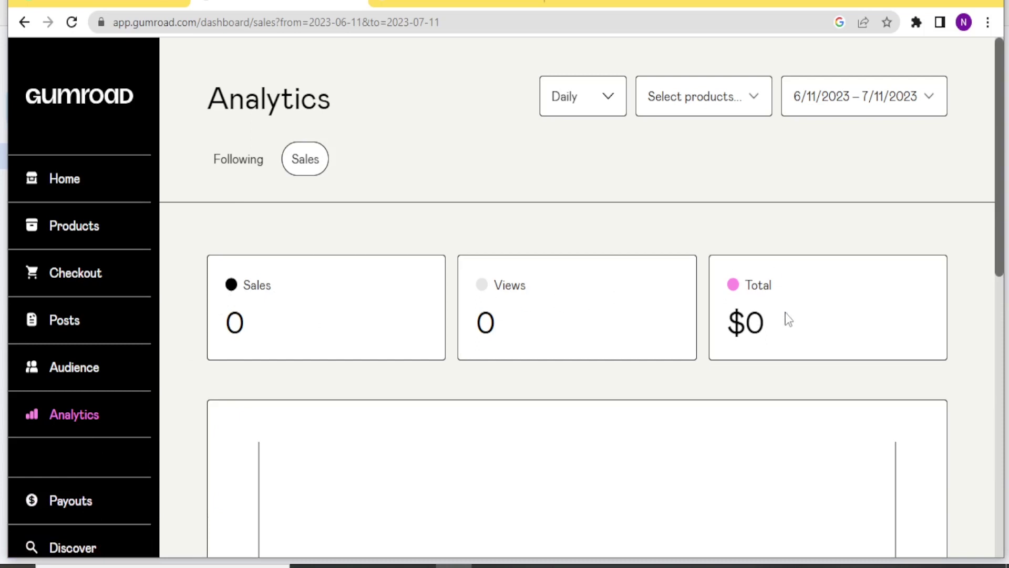
Group the sales chart monthly with all products, including Wedding Card, selected, and check the date range
left_click(610, 101)
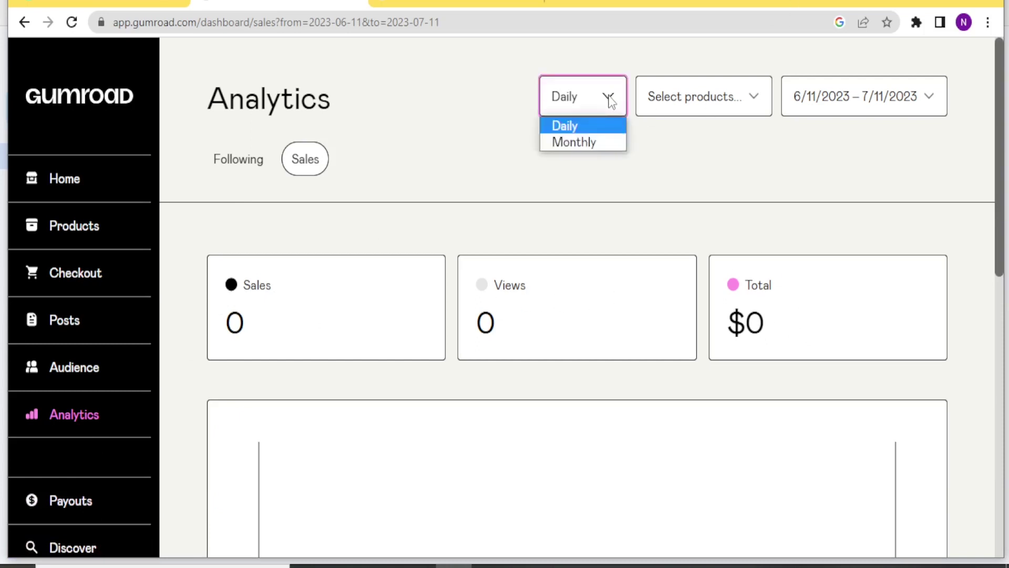
left_click(588, 143)
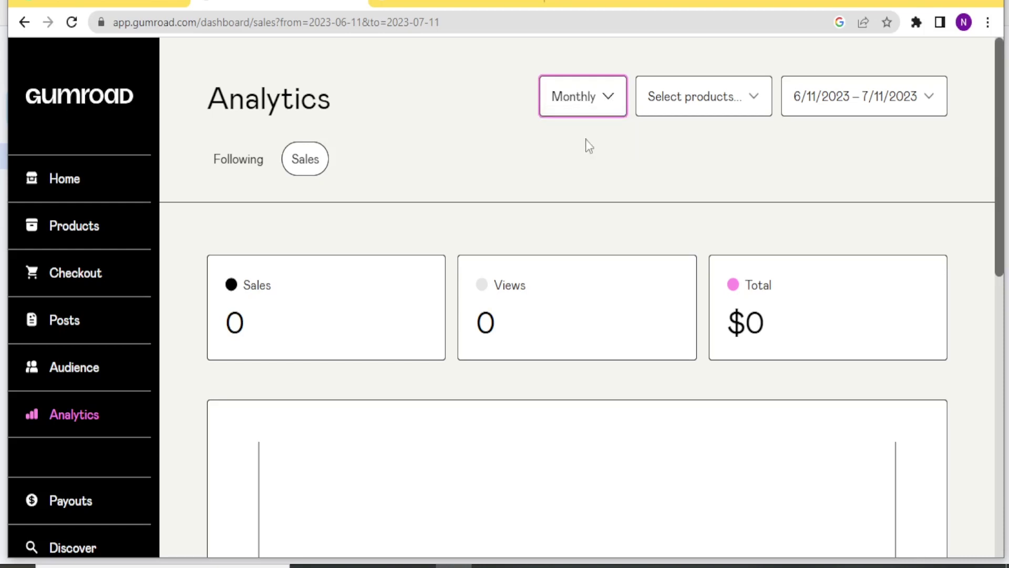
left_click(760, 98)
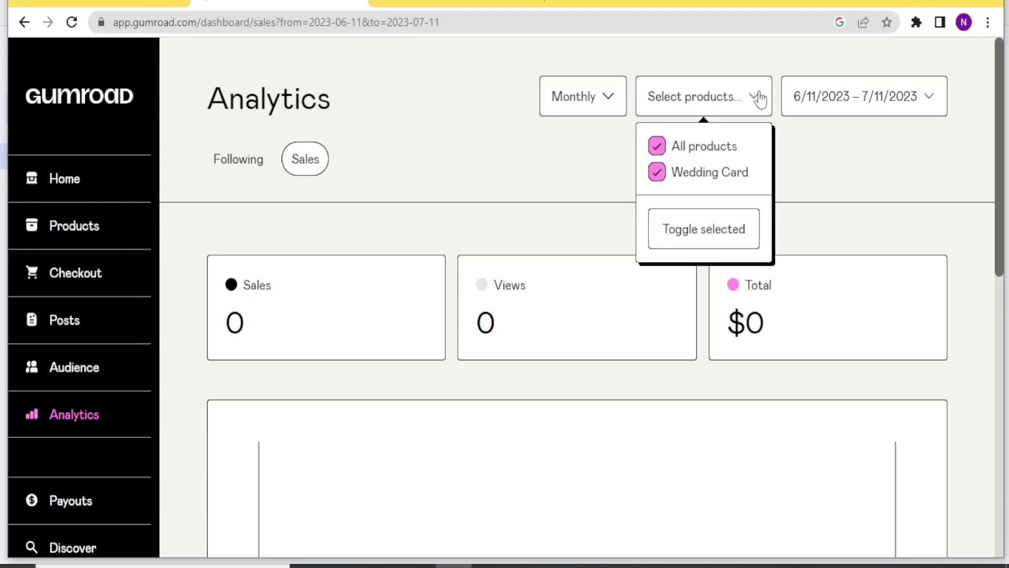
left_click(711, 175)
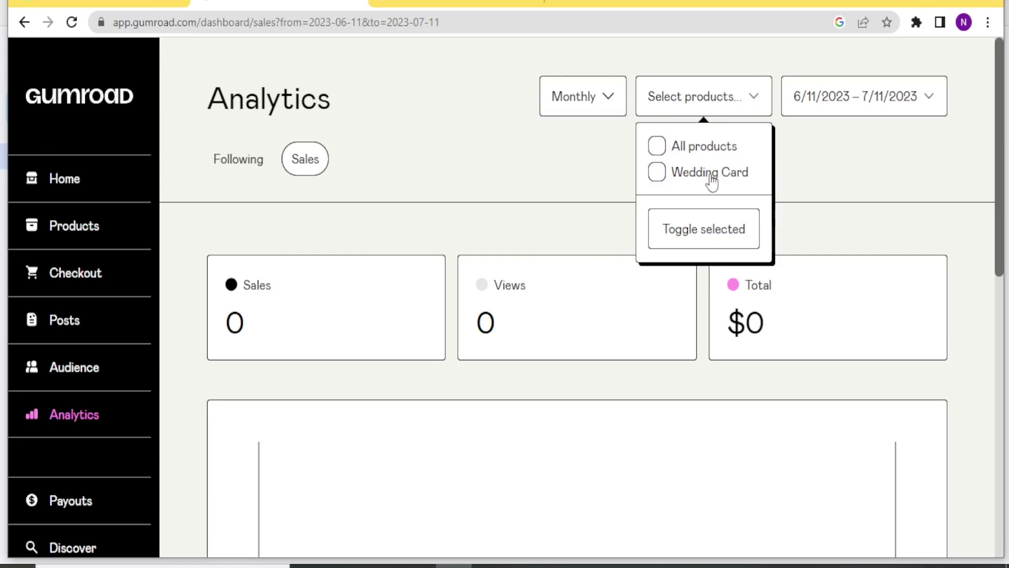
left_click(657, 181)
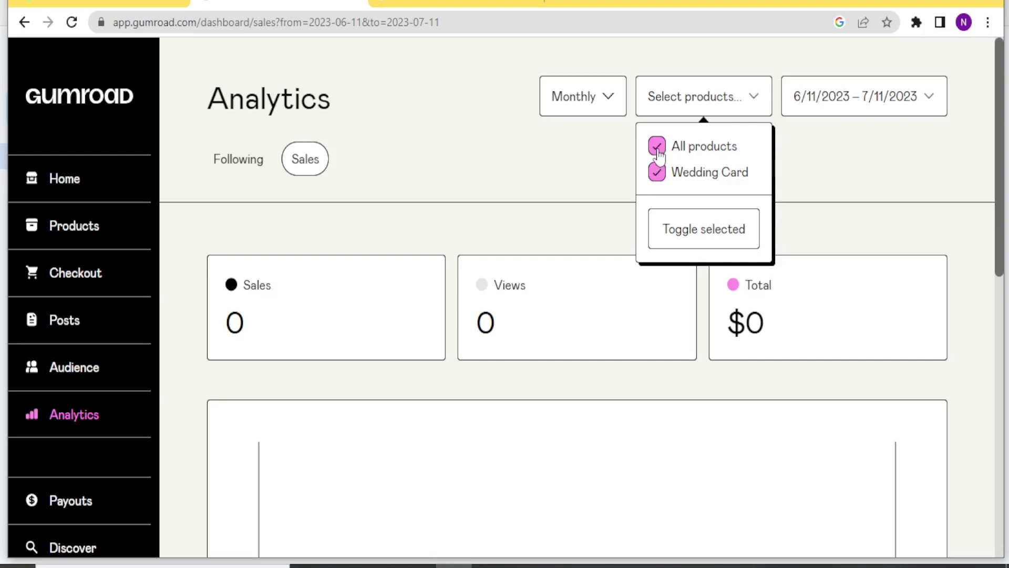
left_click(931, 99)
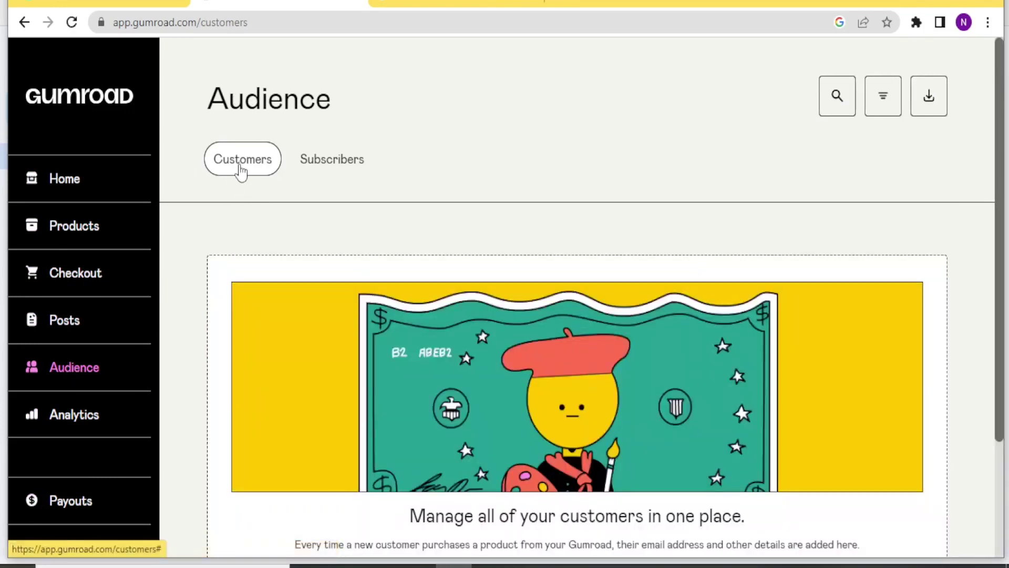
Check the empty Audience Subscribers list, then go to the Posts page
left_click(347, 163)
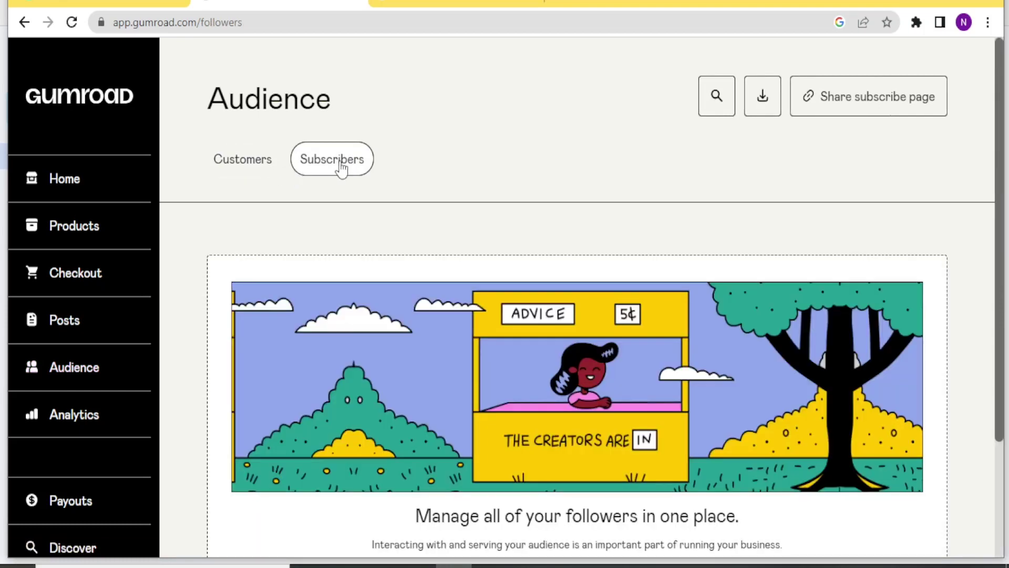
left_click_drag(1000, 241, 1001, 370)
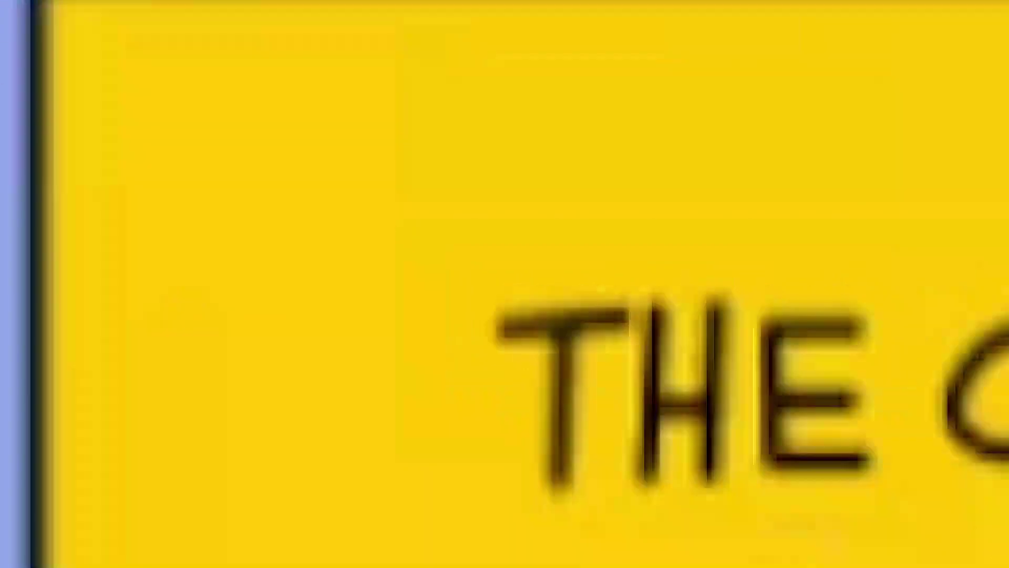
left_click(70, 331)
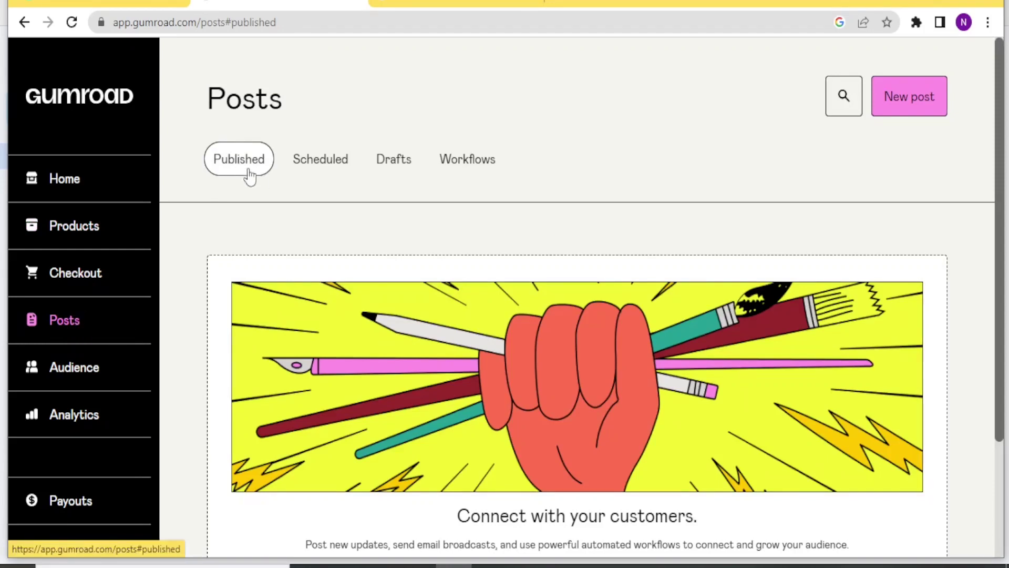
Review a new post draft's title, message and publish options unpublished, then view the $0 Payouts balance
left_click(916, 102)
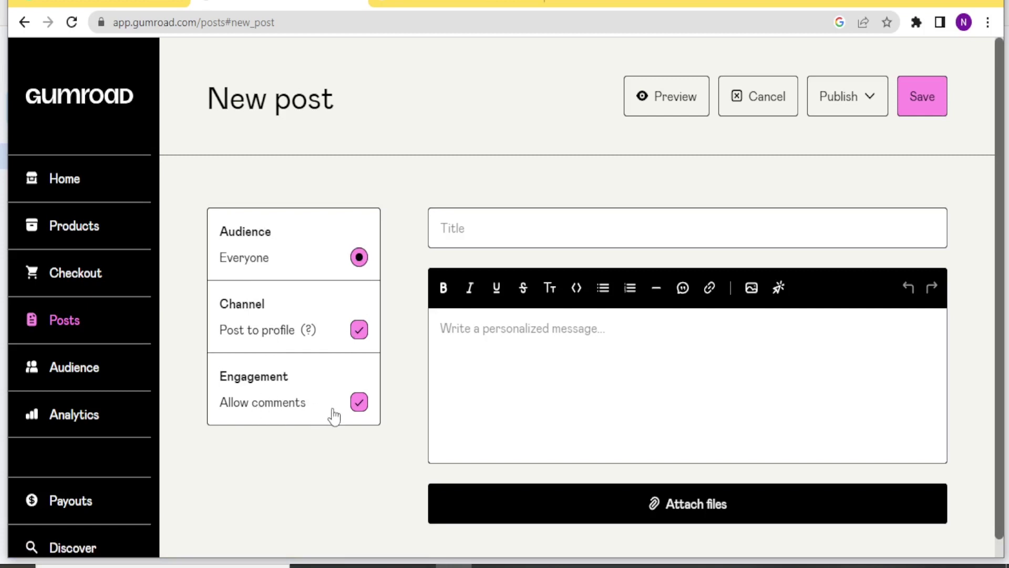
left_click(465, 235)
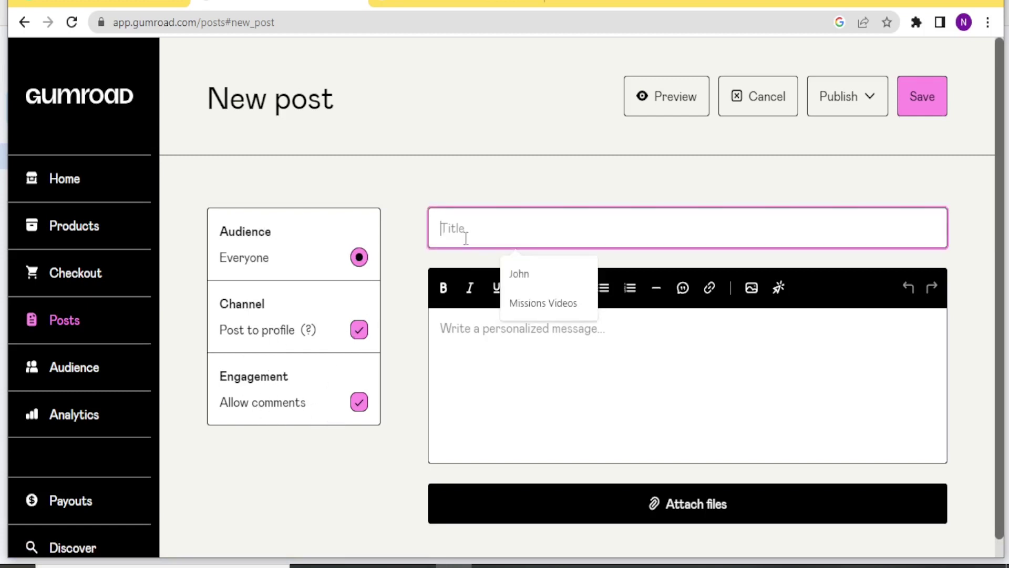
left_click(463, 336)
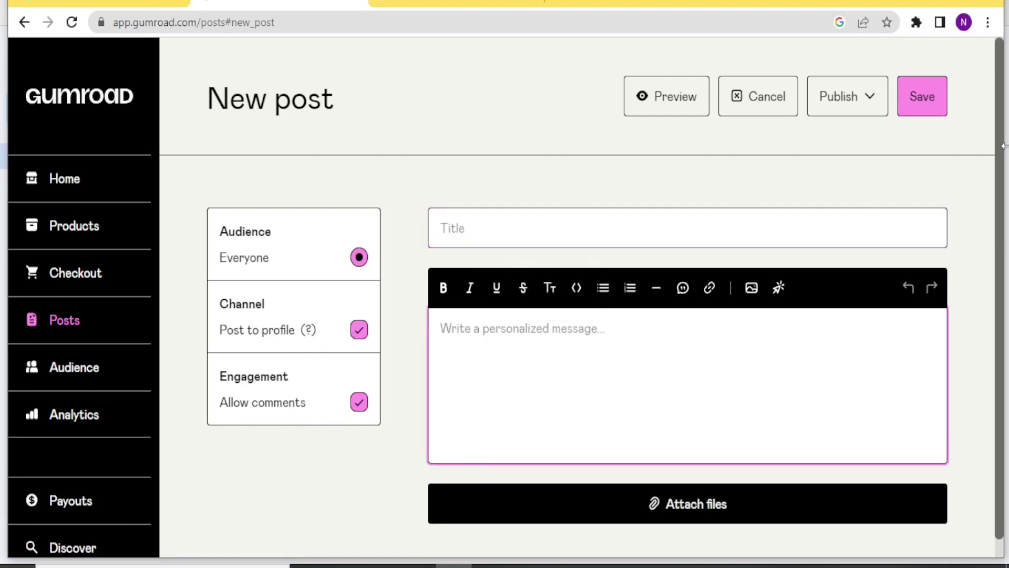
scroll(999, 159, "down", 1)
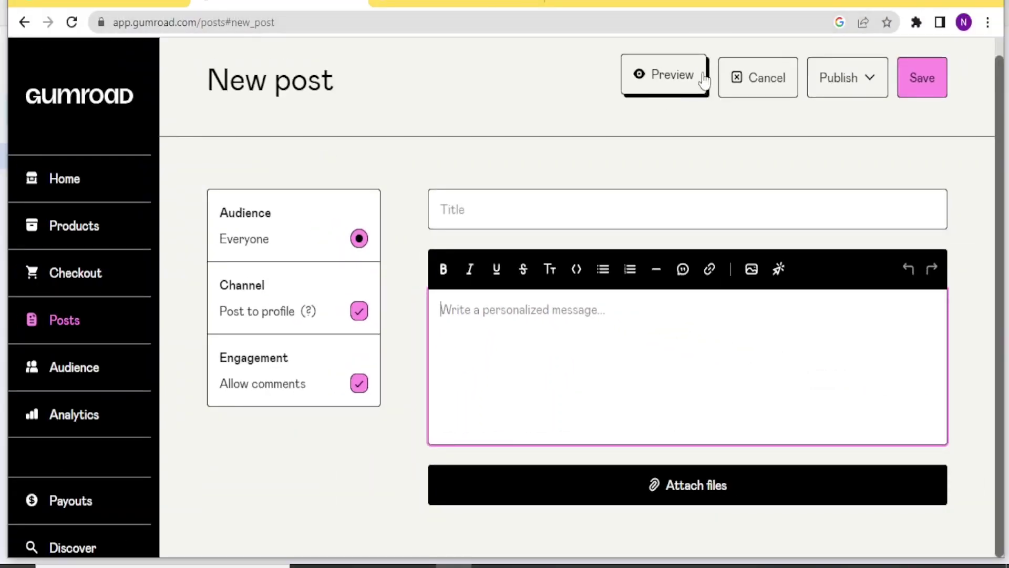
left_click(873, 88)
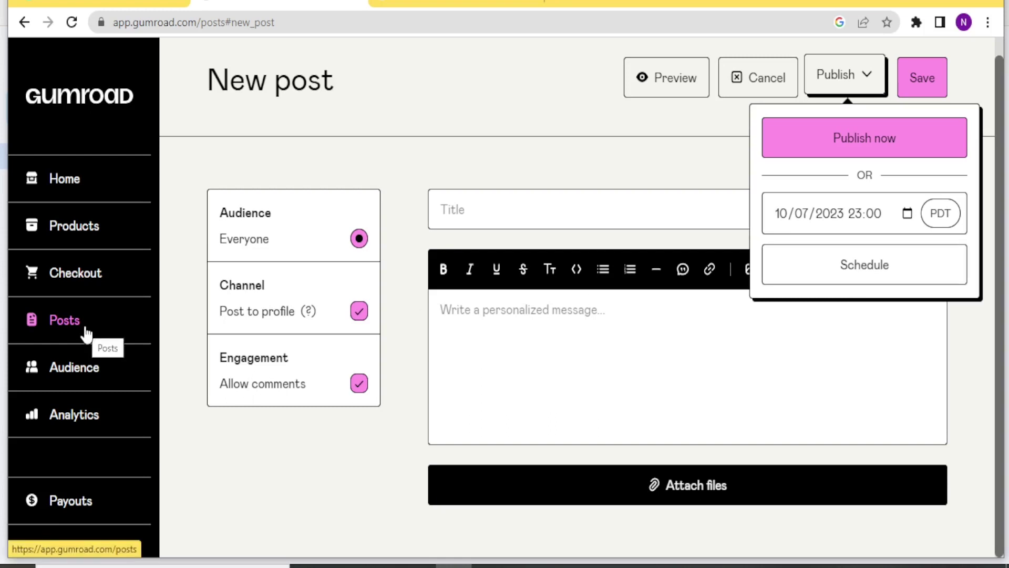
left_click(78, 501)
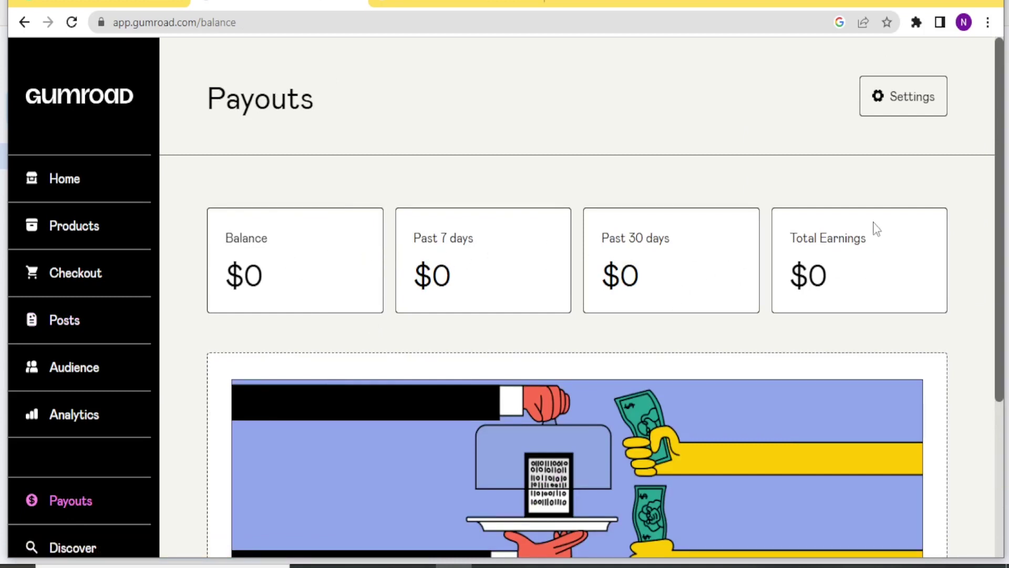
Open payout settings and close the 'Where are you located?' prompt, returning to the home dashboard
left_click(885, 103)
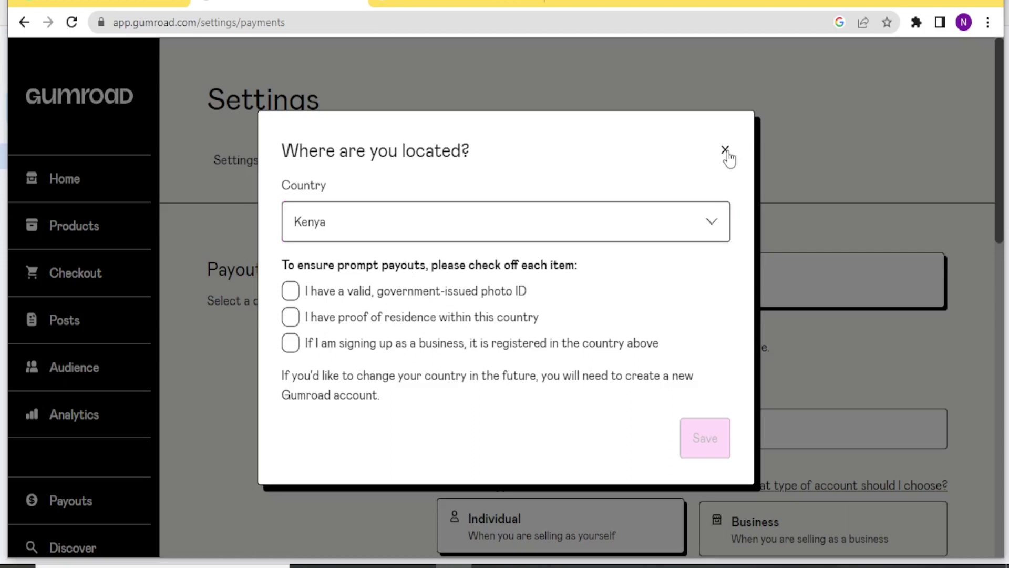
left_click(726, 151)
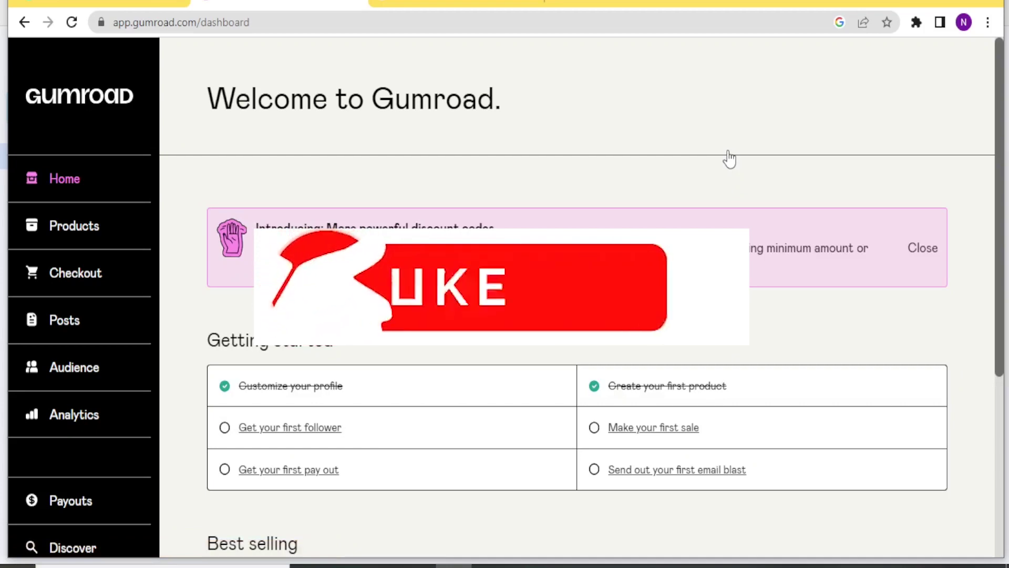